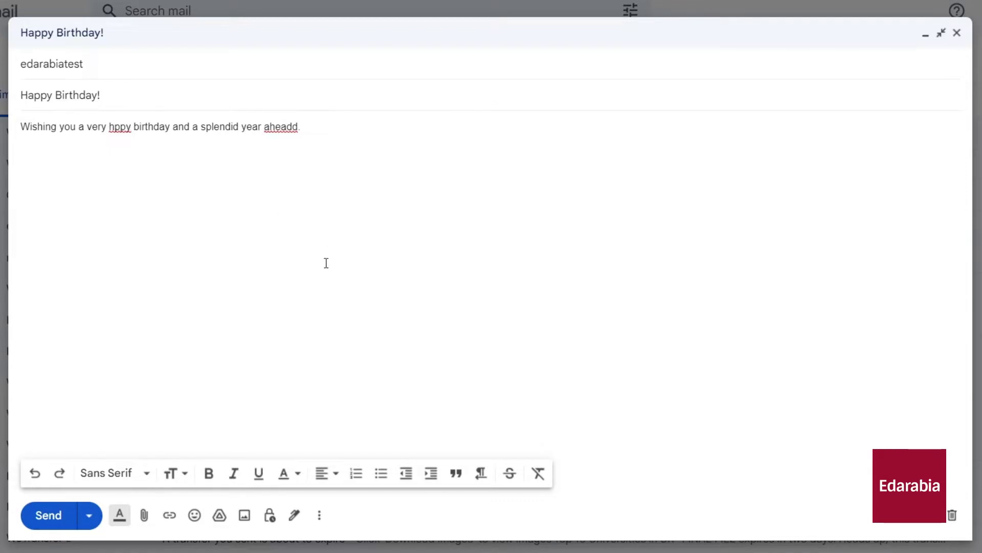
Send the Happy Birthday! email, then view it in the Sent folder.
left_click(55, 525)
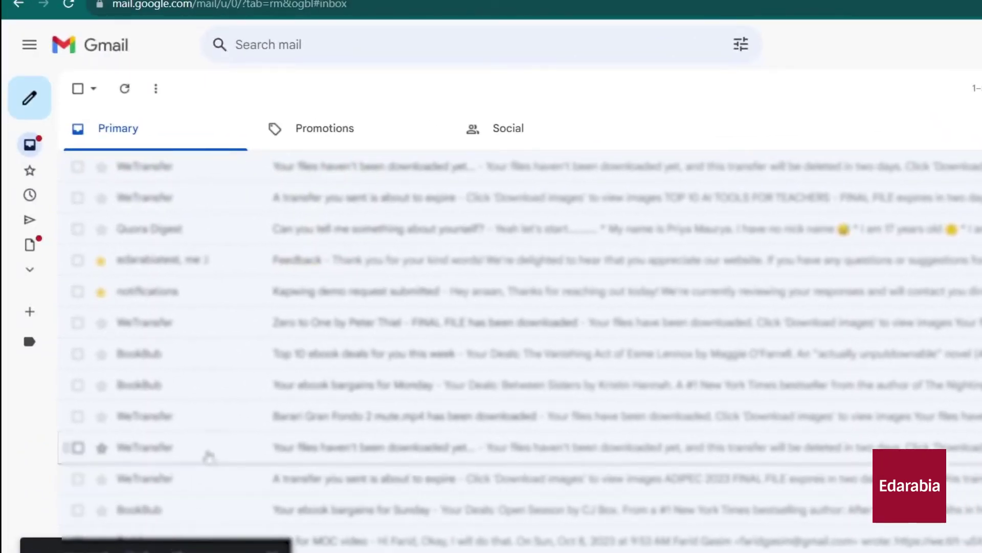
left_click(30, 219)
left_click(243, 174)
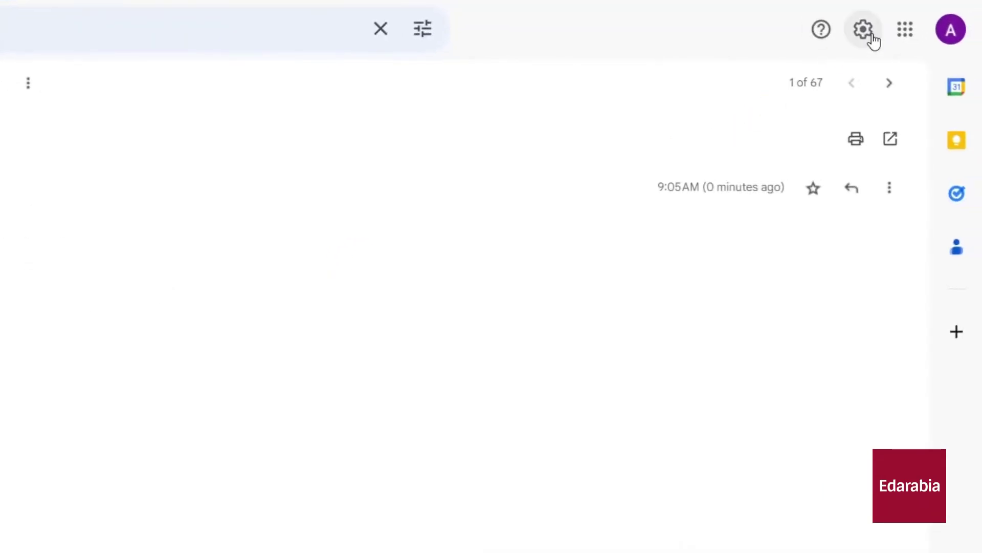
Set the Send cancellation period to 30 seconds on the General settings page.
left_click(872, 37)
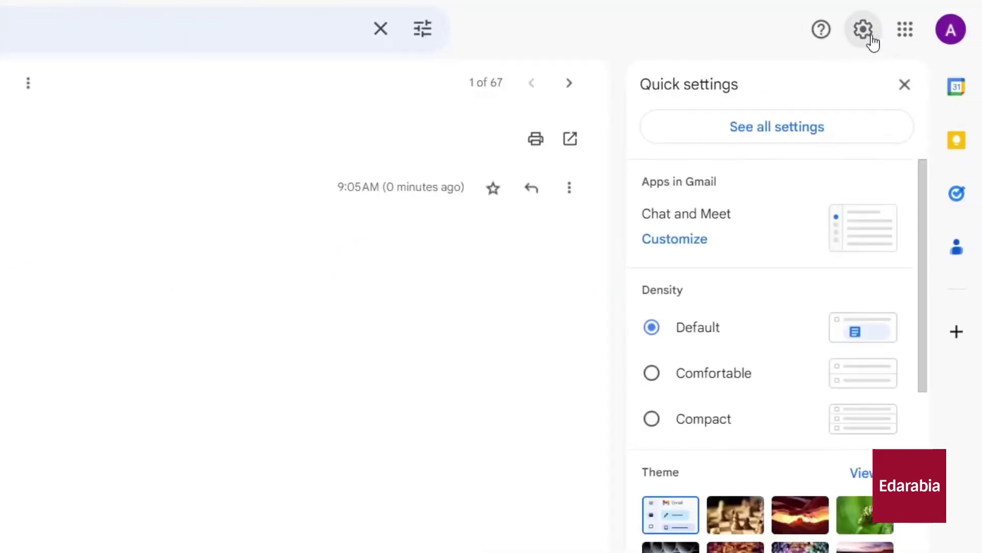
left_click(784, 133)
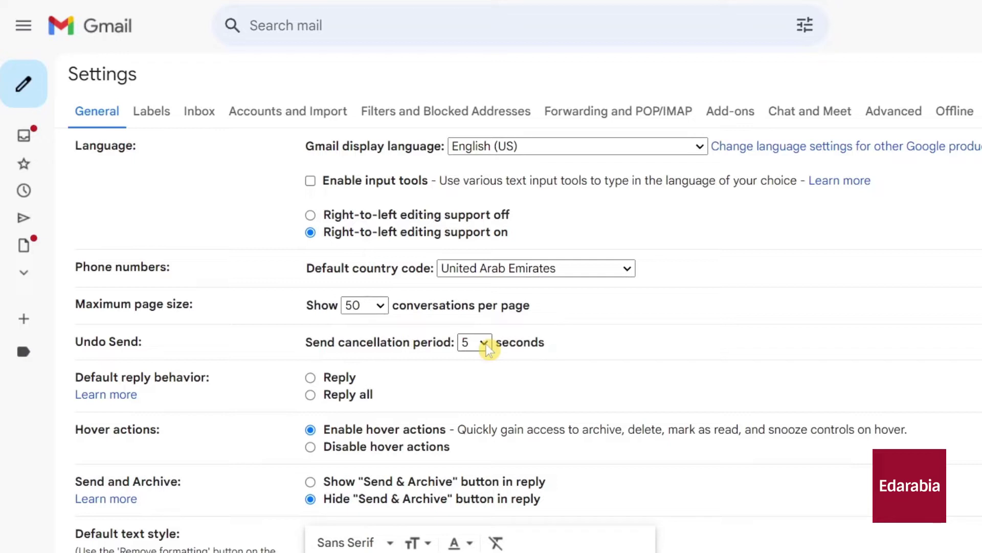
left_click(484, 344)
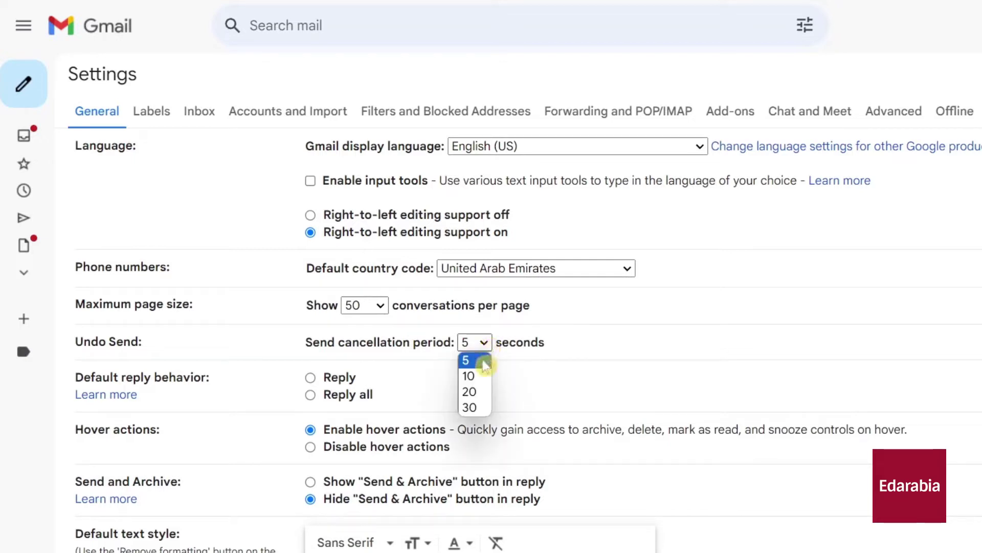
left_click(471, 409)
Send the Happy Birthday! email, then undo the send.
mouse_move(22, 87)
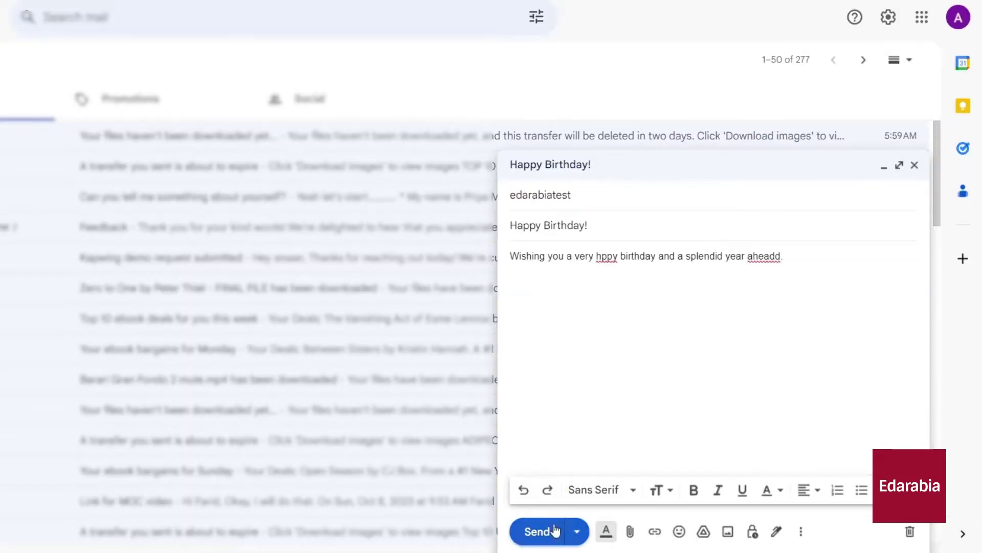
left_click(544, 532)
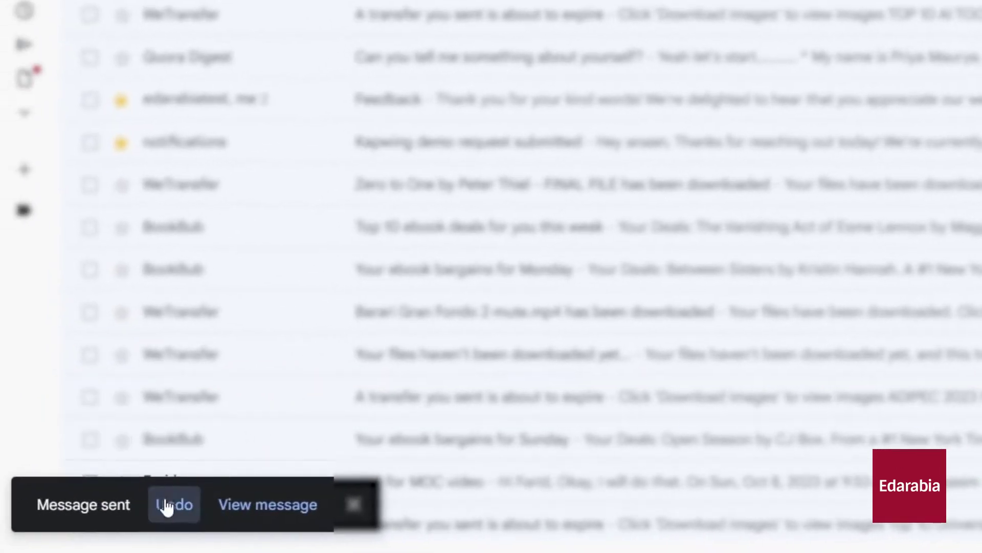
left_click(157, 505)
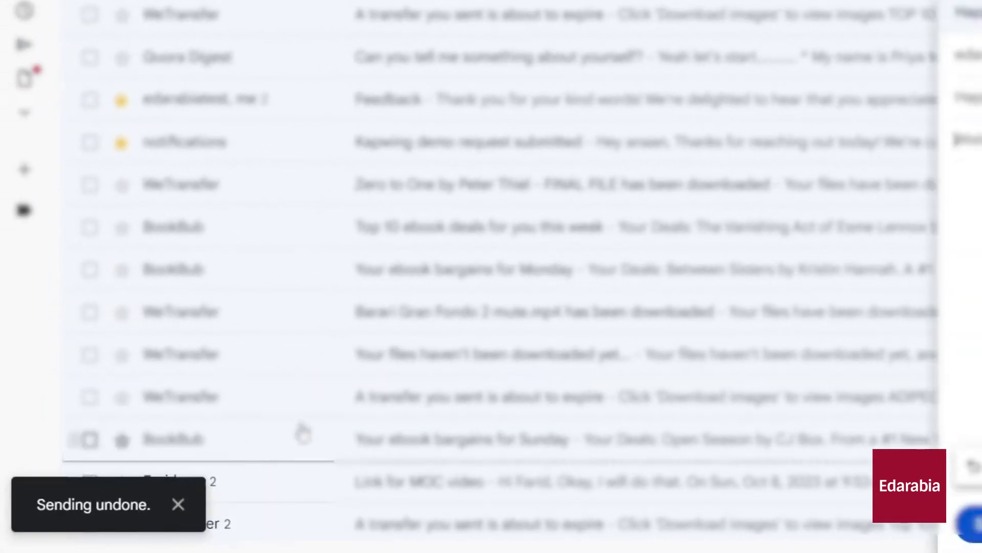
Correct 'hppy' to 'happy' and 'aheadd' to 'ahead', then resend the birthday email.
mouse_move(607, 256)
left_click(616, 300)
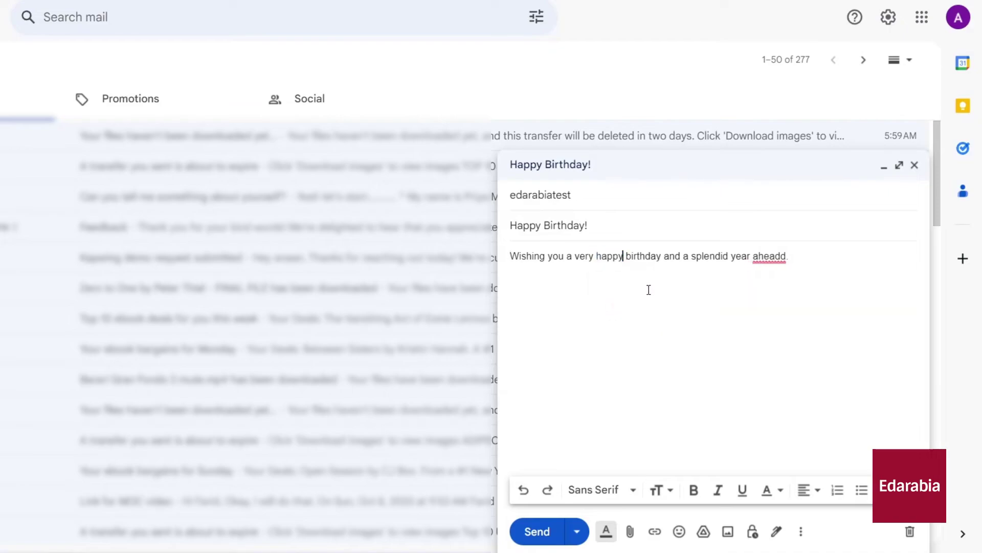
mouse_move(767, 257)
left_click(768, 296)
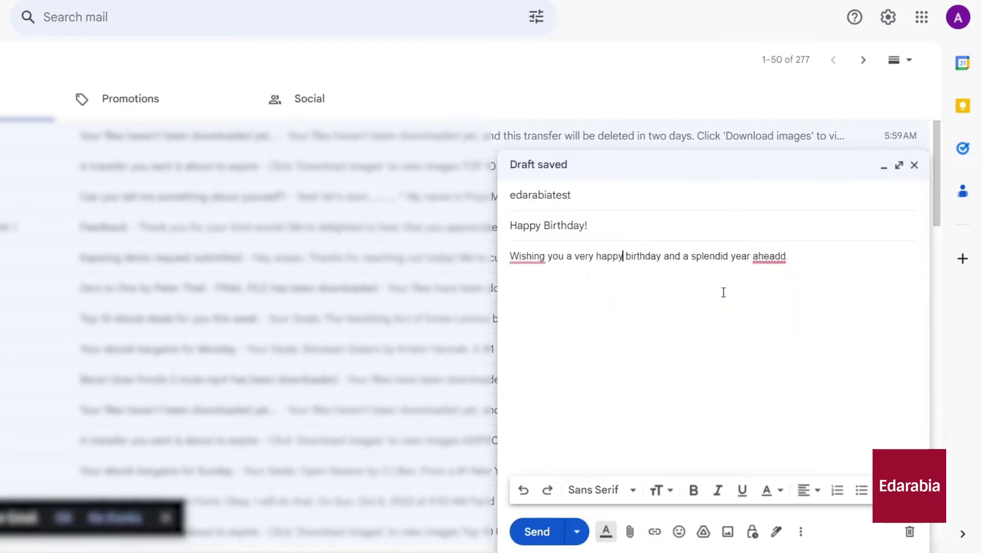
mouse_move(769, 257)
left_click(768, 296)
left_click(541, 533)
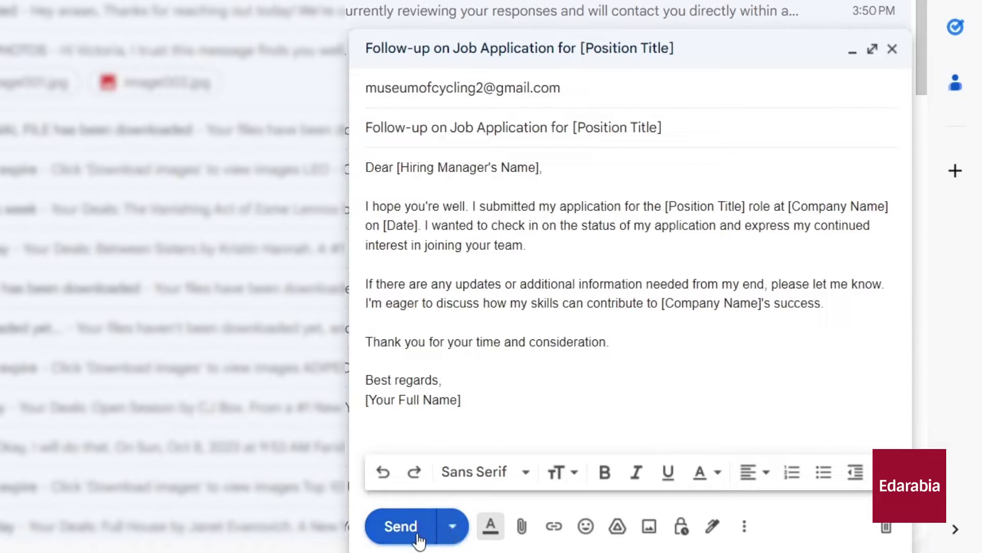
Schedule the job application follow-up for Oct 11, 2023 at 5:56 AM.
left_click(453, 527)
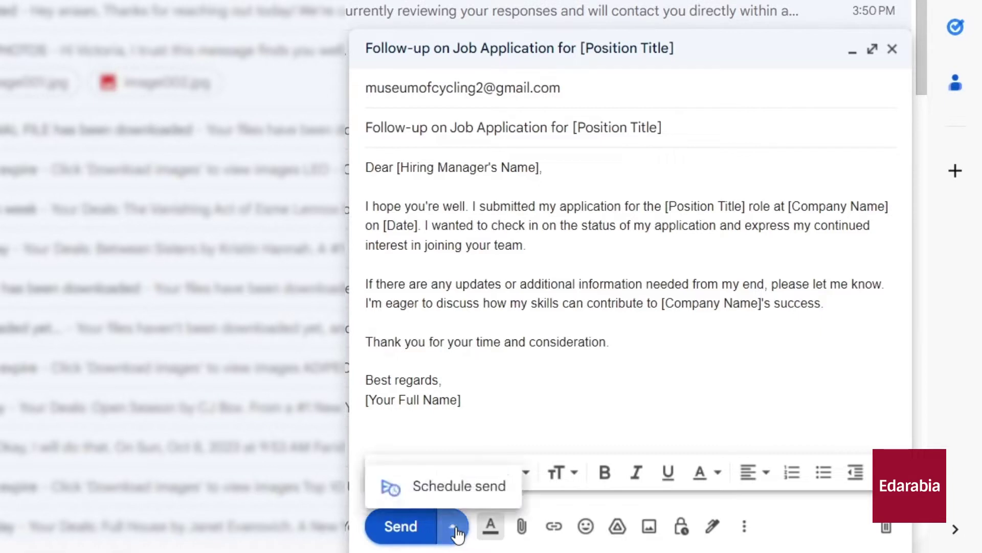
left_click(460, 487)
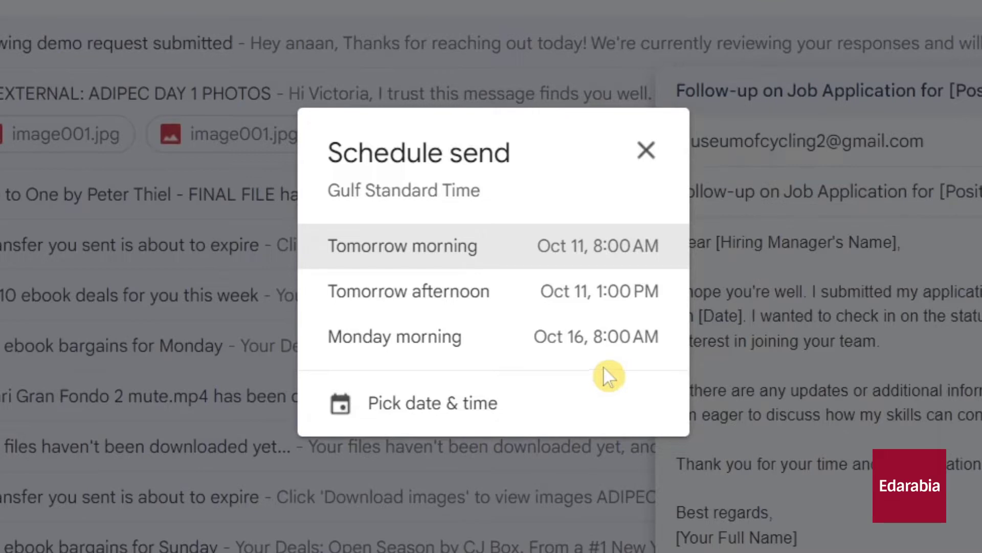
left_click(450, 404)
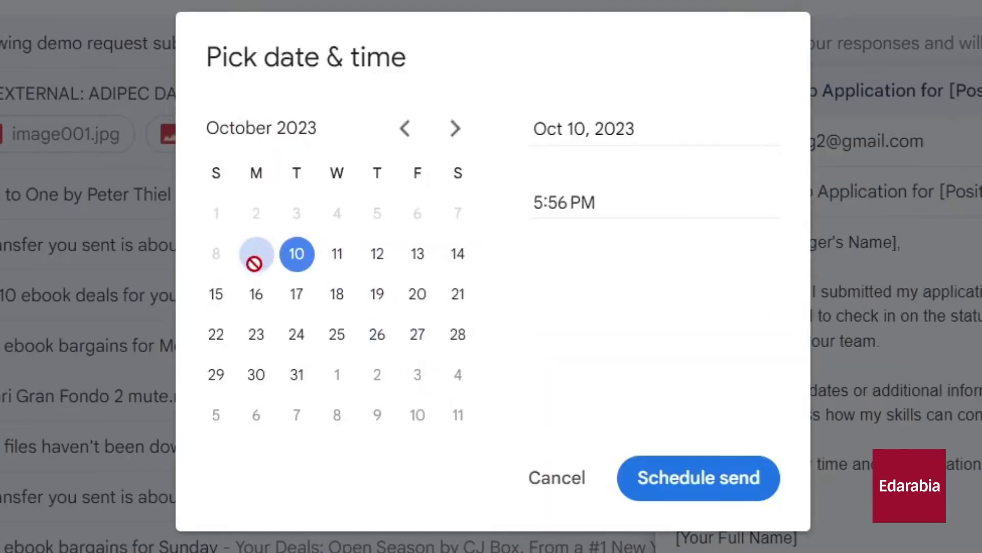
left_click(349, 267)
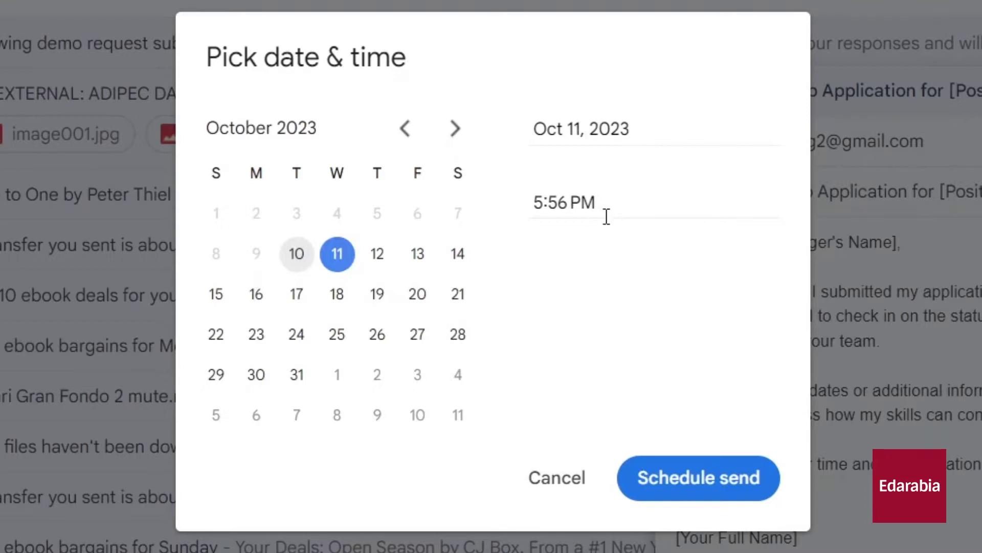
key("BackSpace")
key("BackSpace")
type("AM")
Confirm the scheduled follow-up, open it from Scheduled, and cancel the scheduled send.
left_click(609, 478)
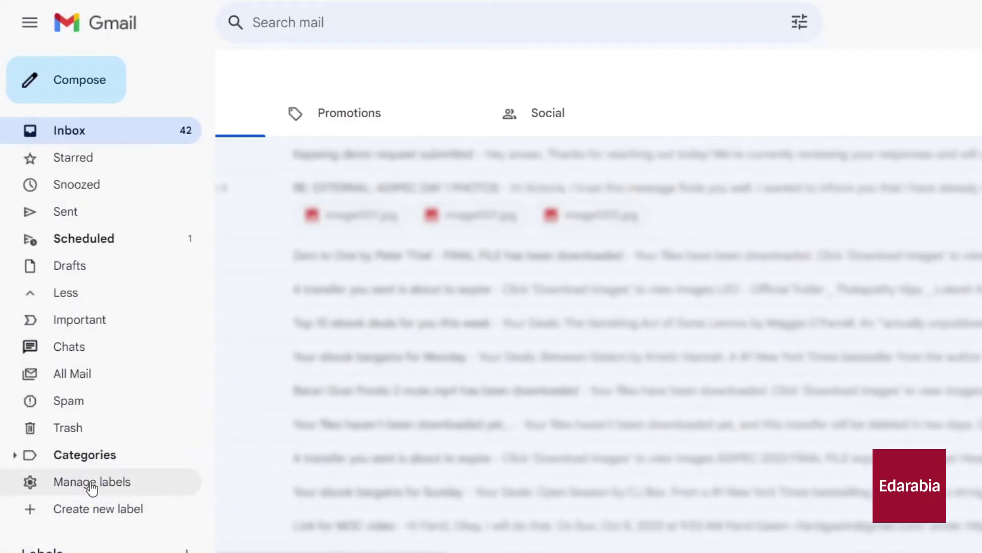
left_click(107, 238)
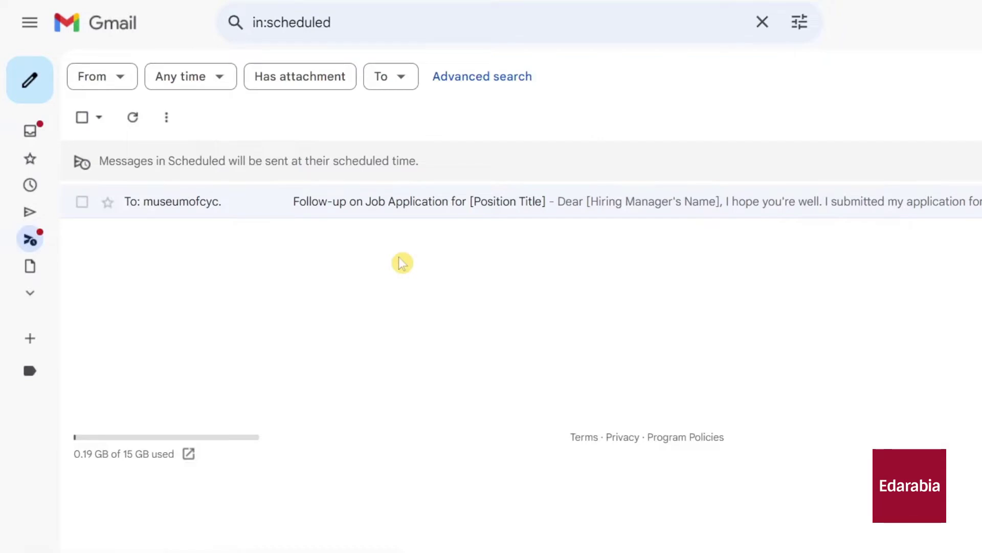
left_click(371, 205)
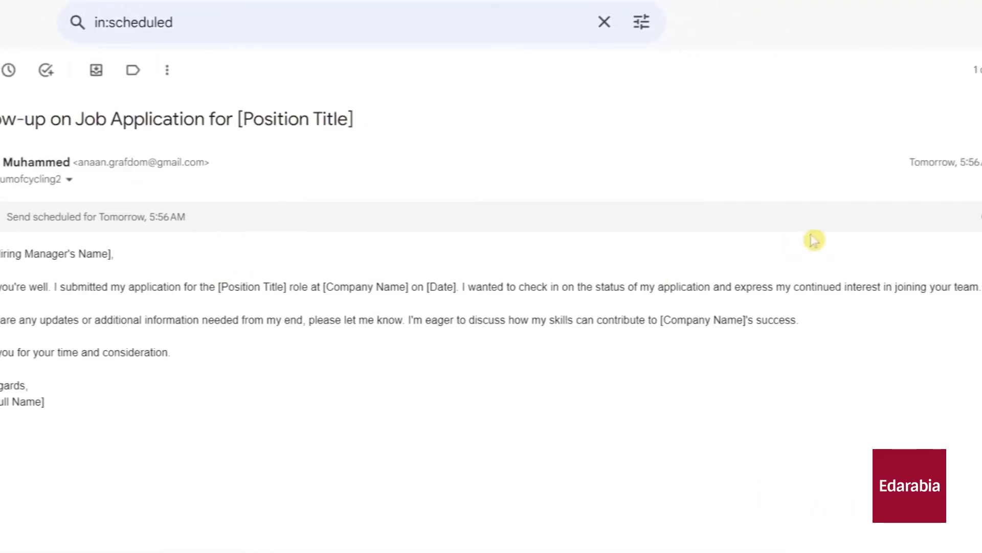
left_click(879, 220)
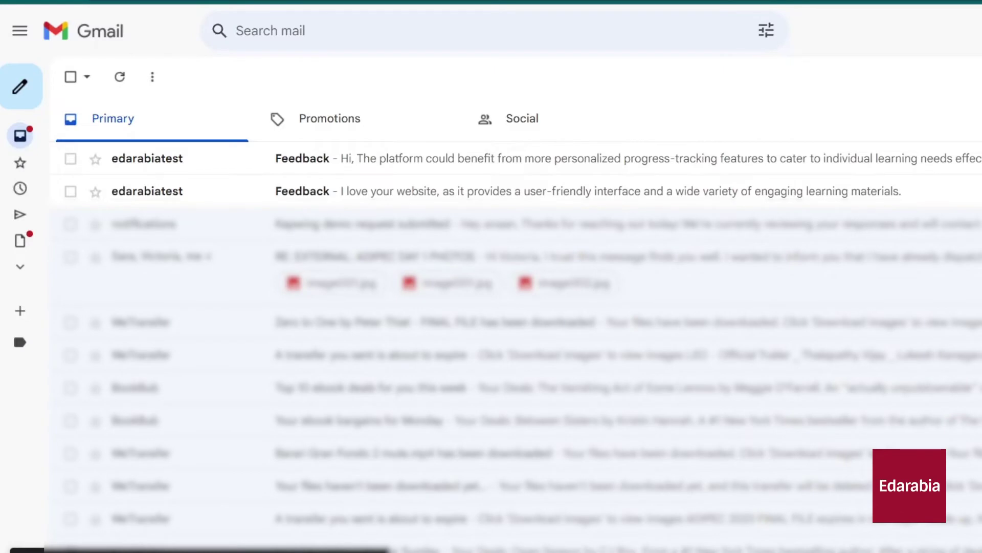
Open the newer Feedback email, then enable Templates in Advanced settings and save.
left_click(432, 197)
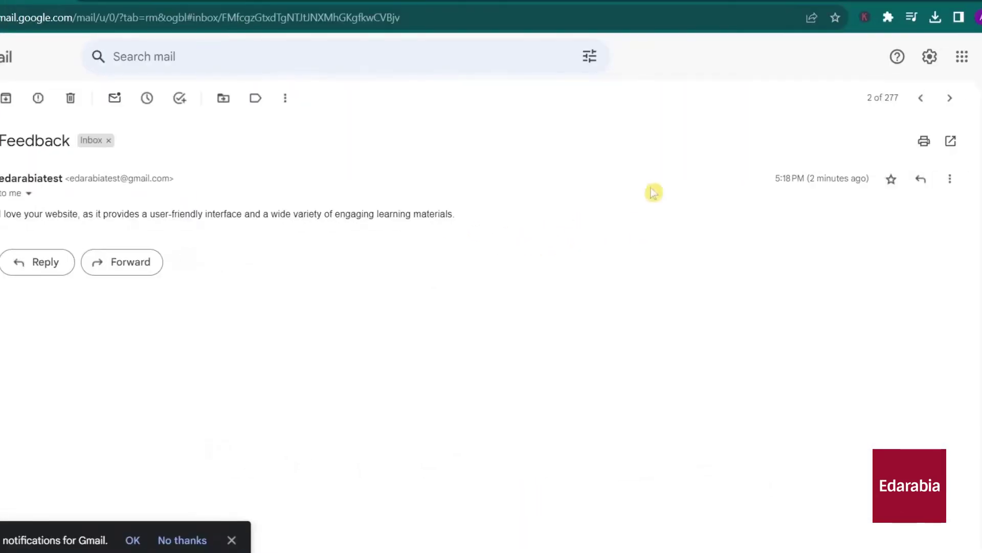
left_click(923, 99)
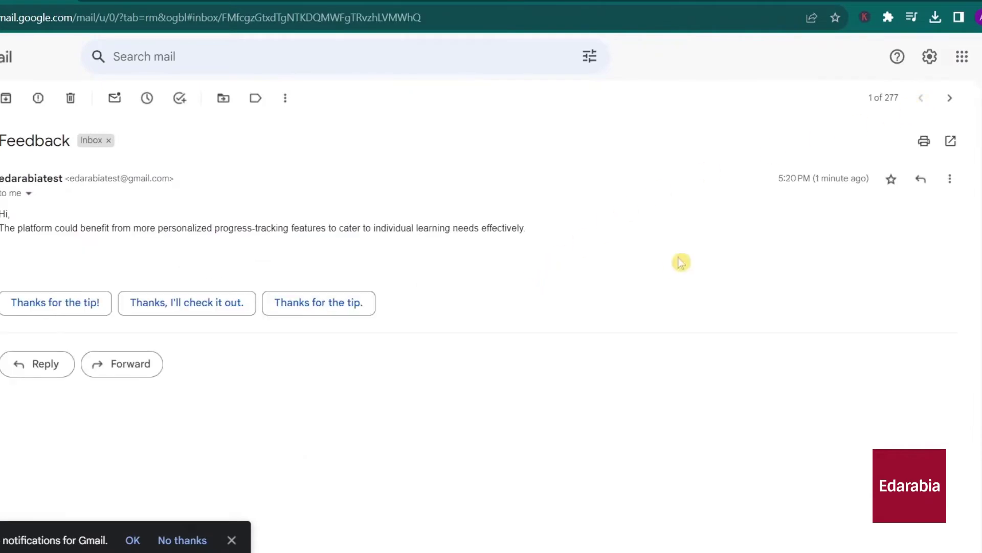
left_click(930, 57)
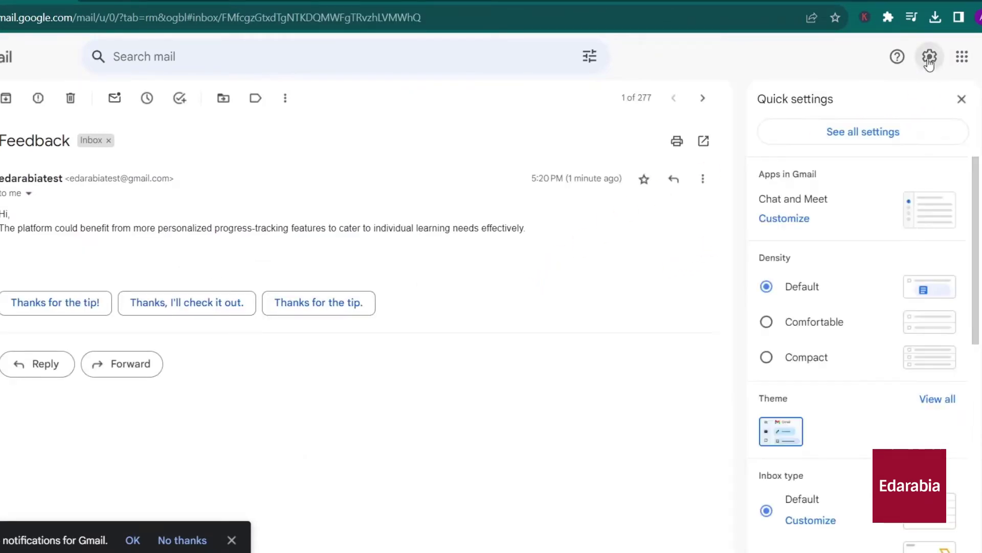
left_click(873, 132)
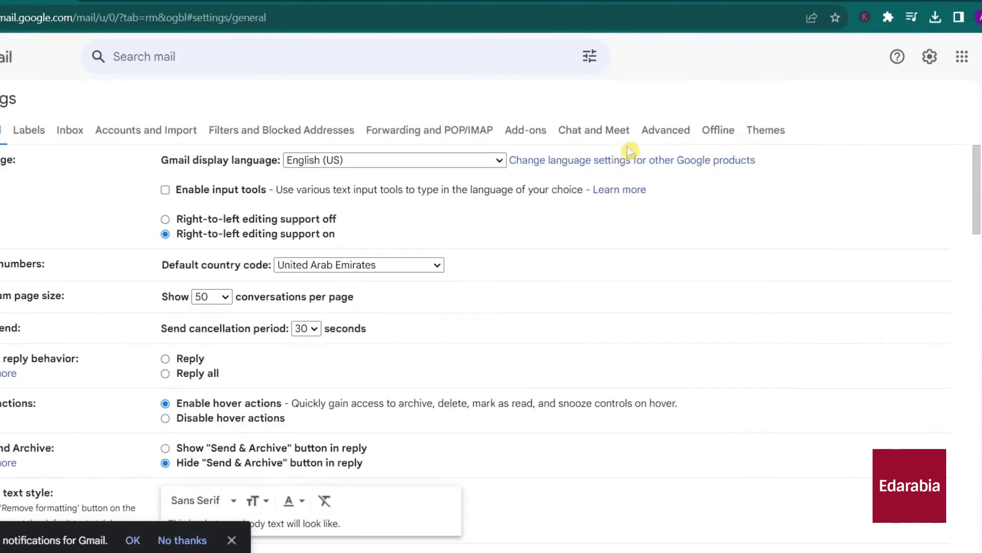
left_click(673, 134)
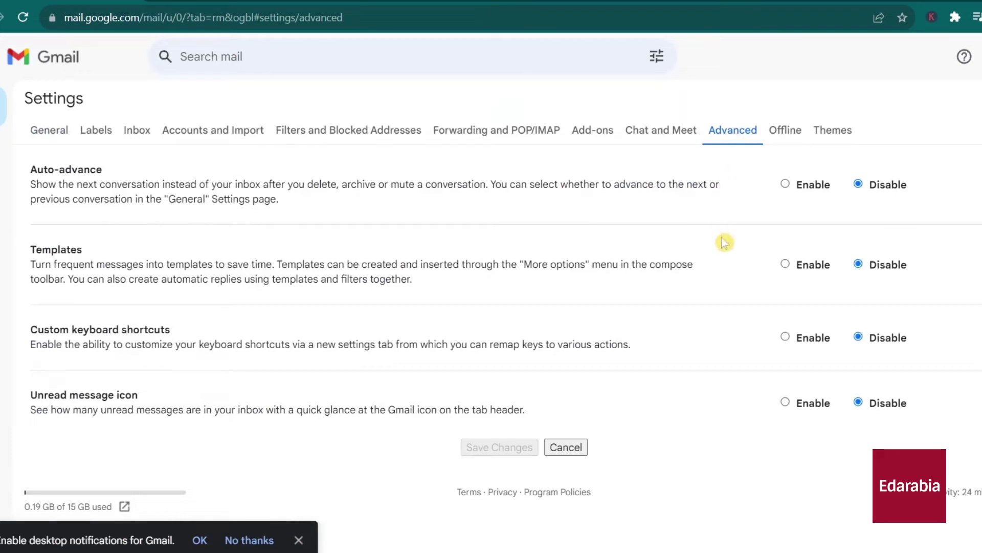
left_click(785, 264)
left_click_drag(500, 443, 500, 452)
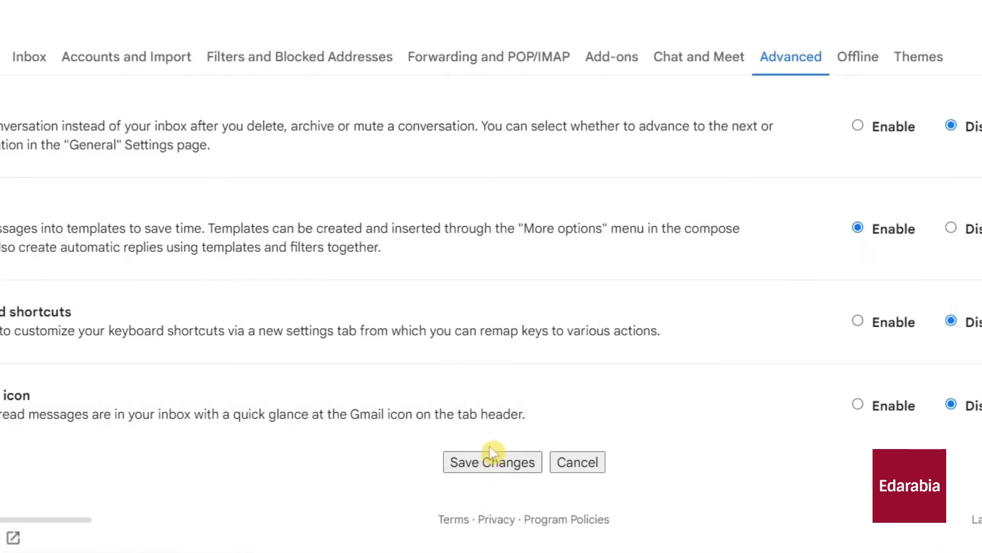
left_click(494, 463)
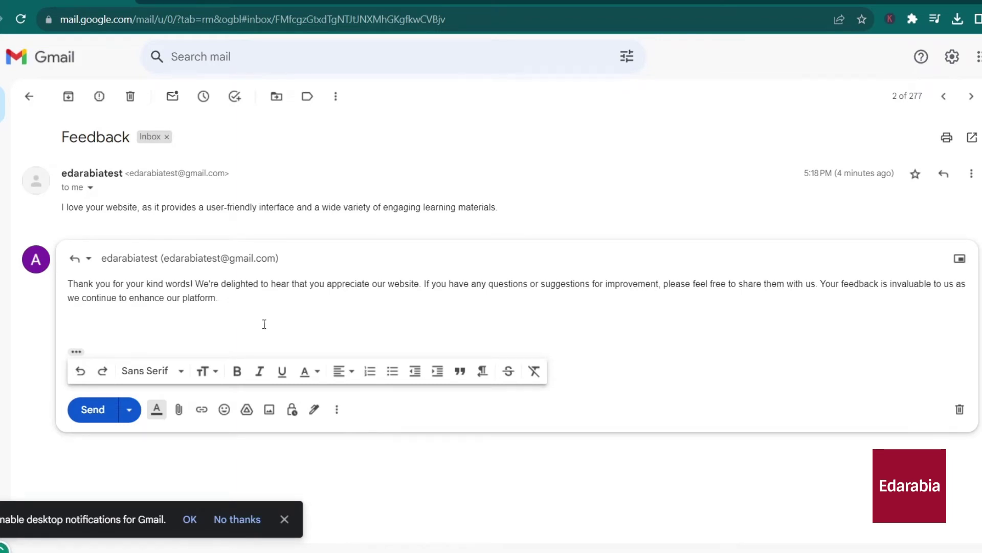
Save the thank-you reply as template 'CUSTOMER FEEDBACK' and insert it into another Feedback reply.
left_click(337, 409)
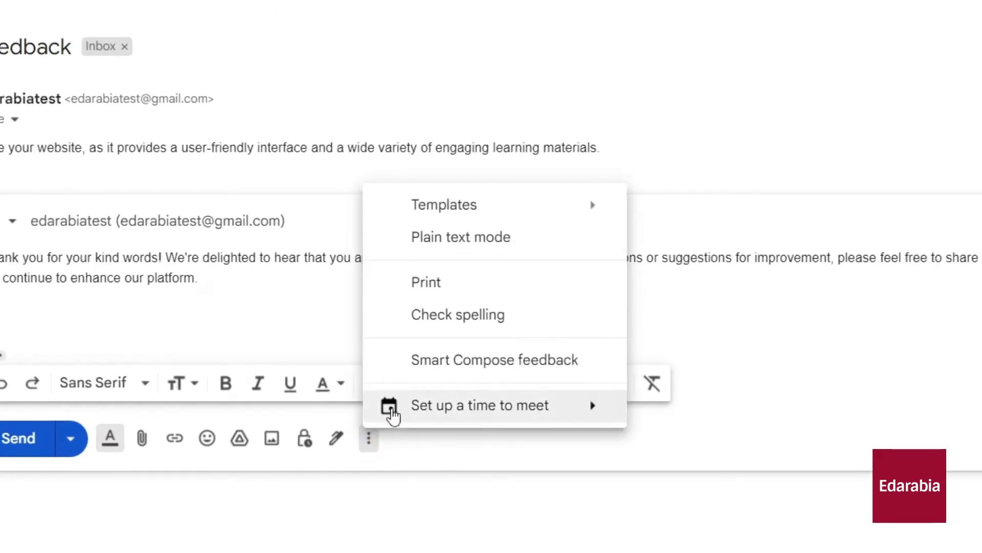
mouse_move(519, 221)
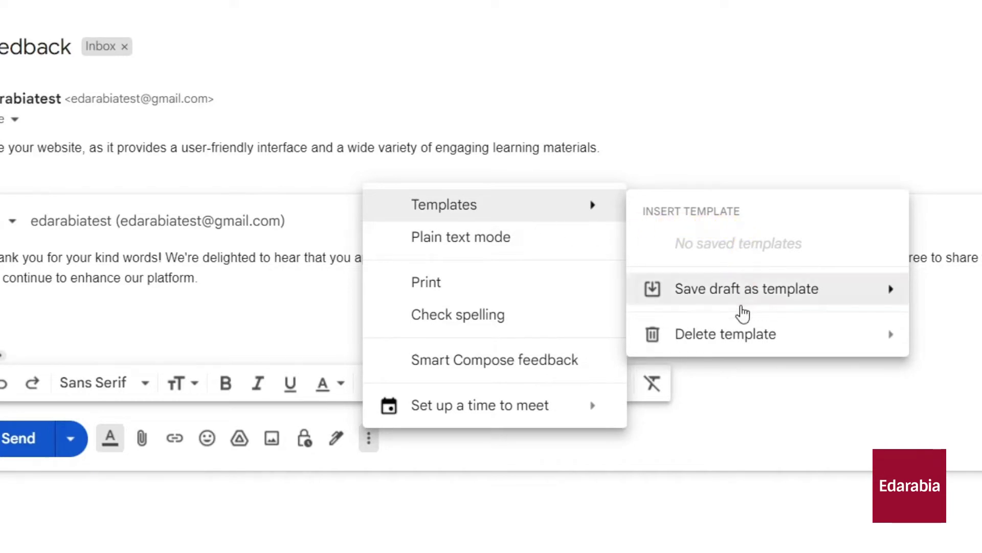
mouse_move(743, 313)
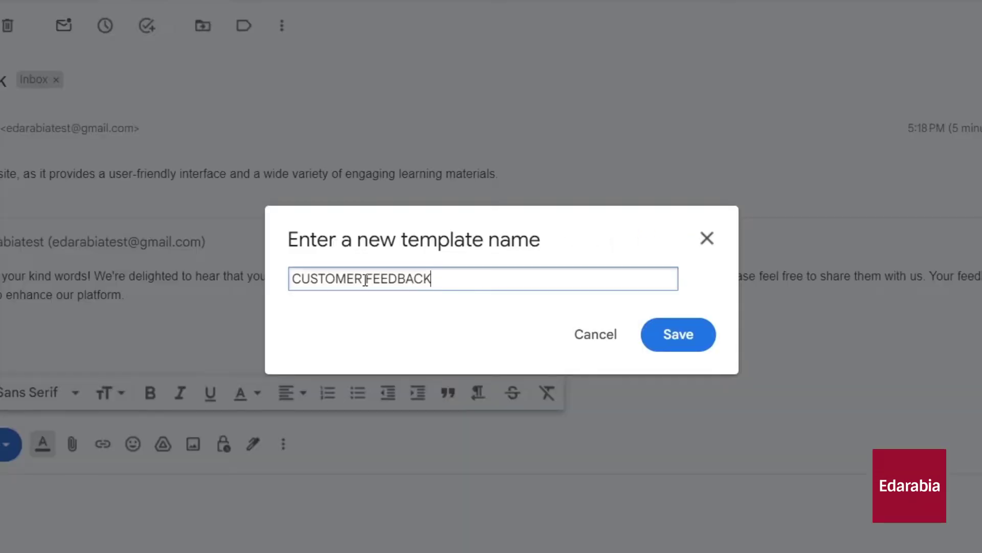
left_click(662, 335)
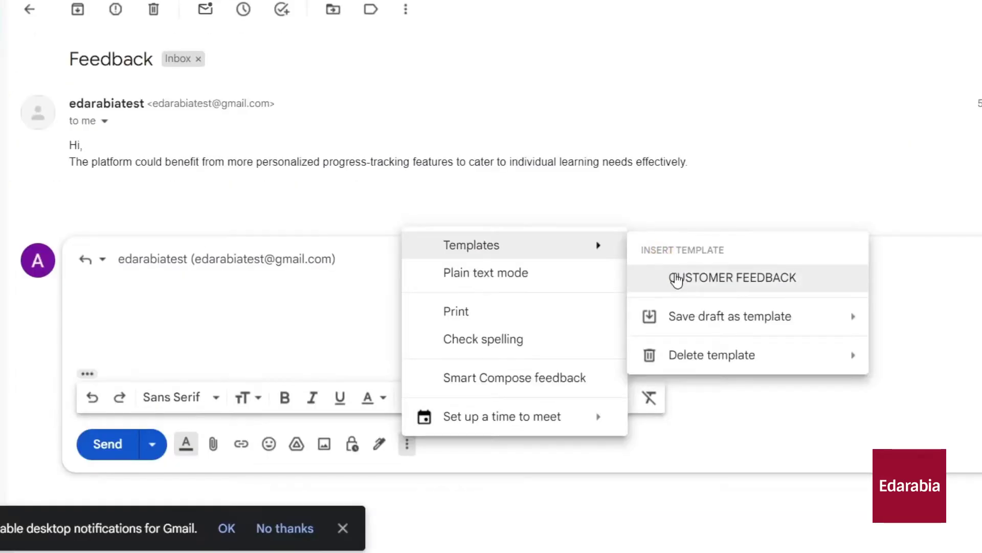
left_click(677, 278)
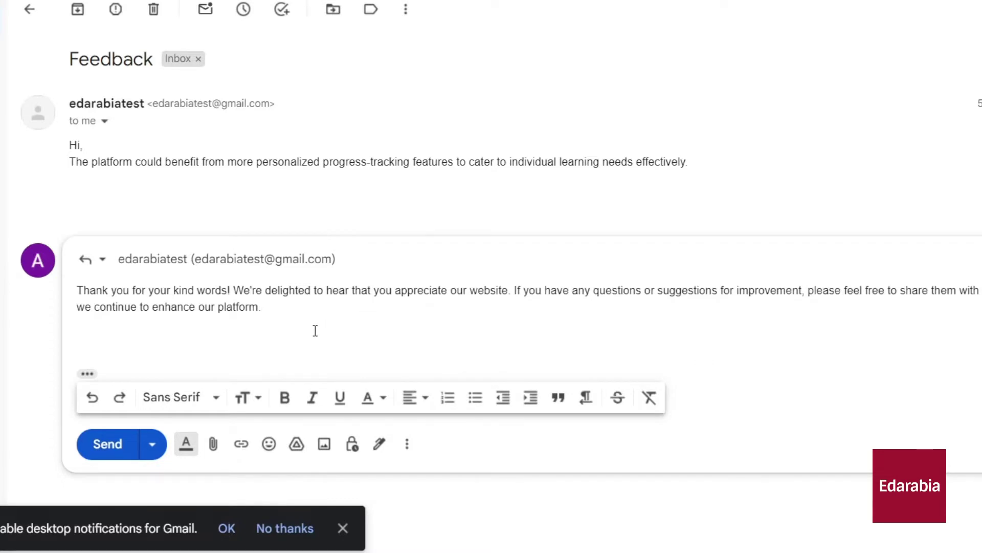
left_click(407, 443)
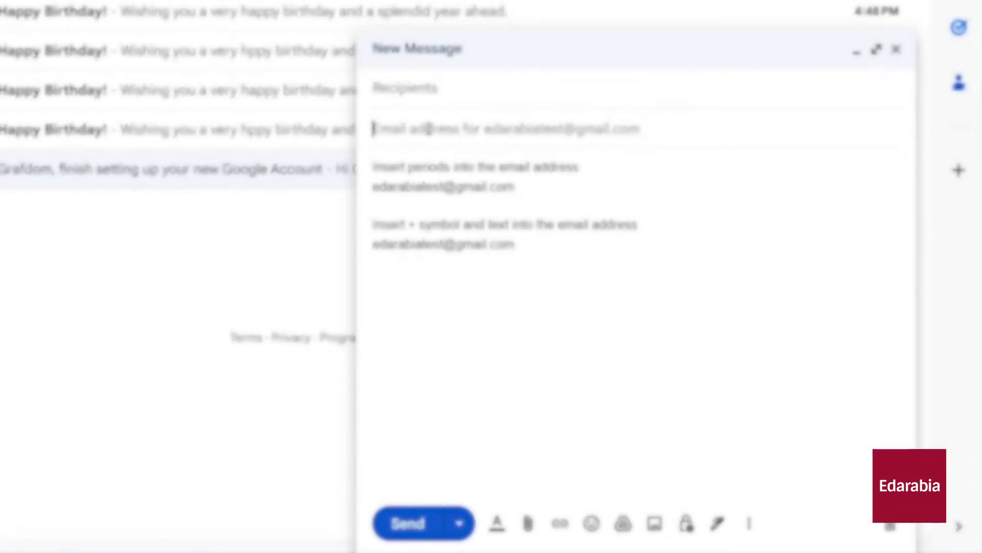
Retitle the draft 'TIP 4', add periods to the first address and '+TESTING' to the second.
triple_click(621, 245)
type("TIP 4")
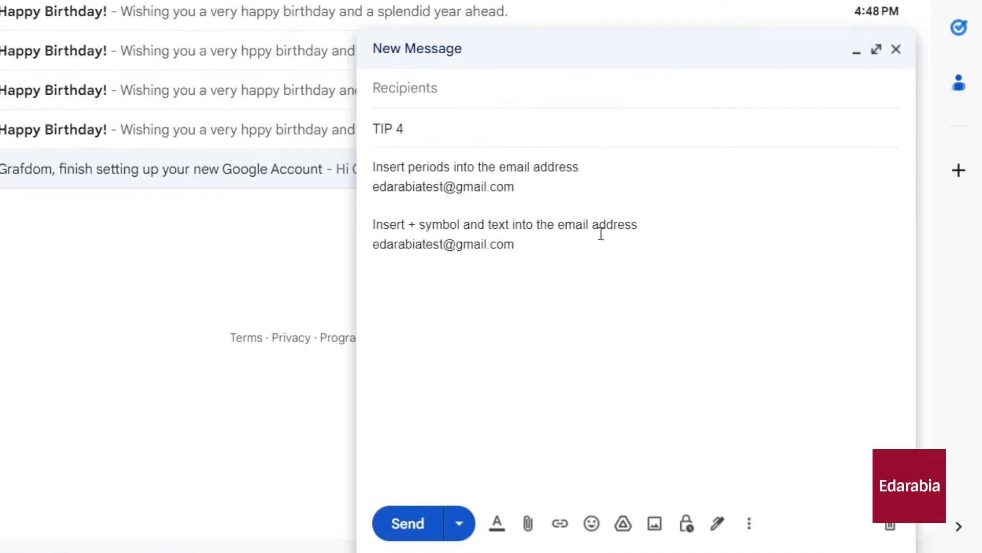
left_click(596, 248)
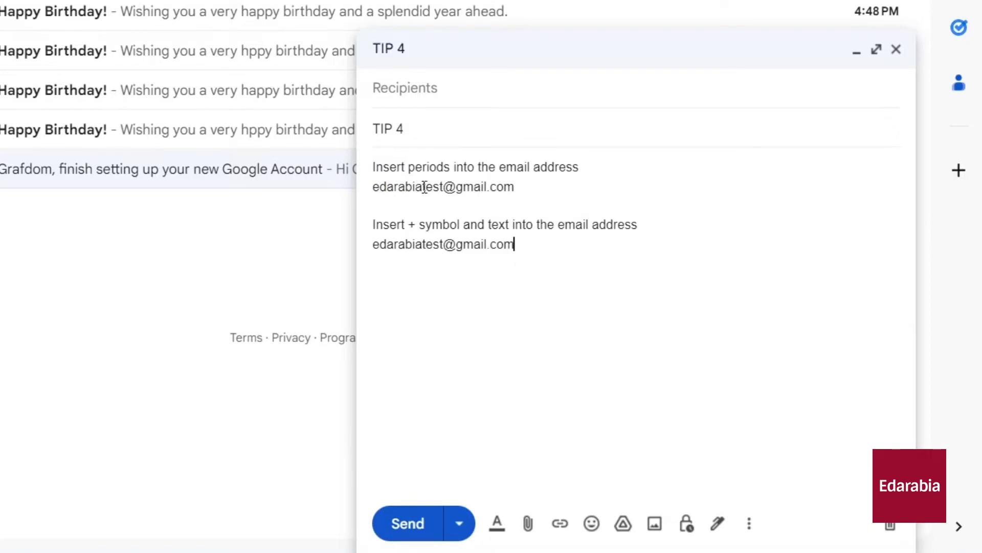
type(".")
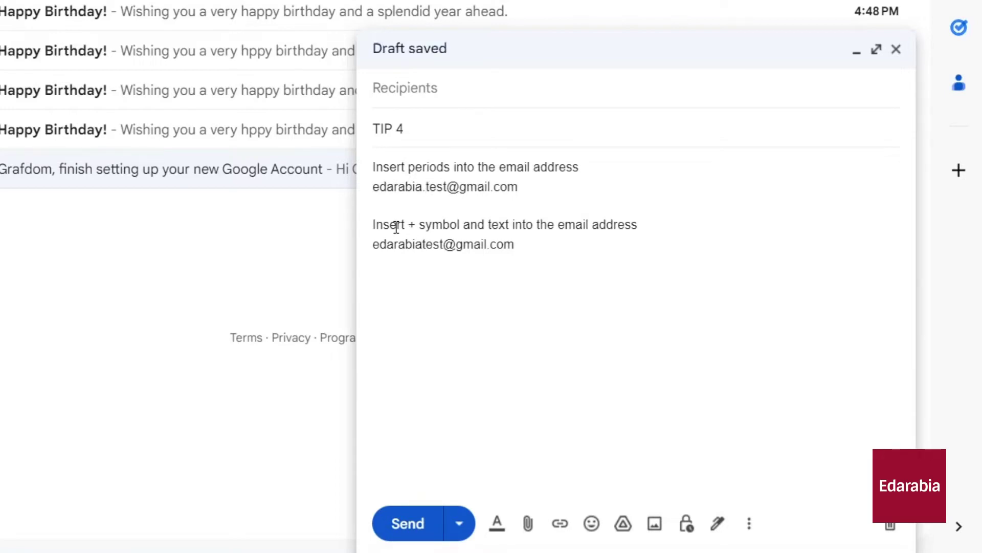
type(".")
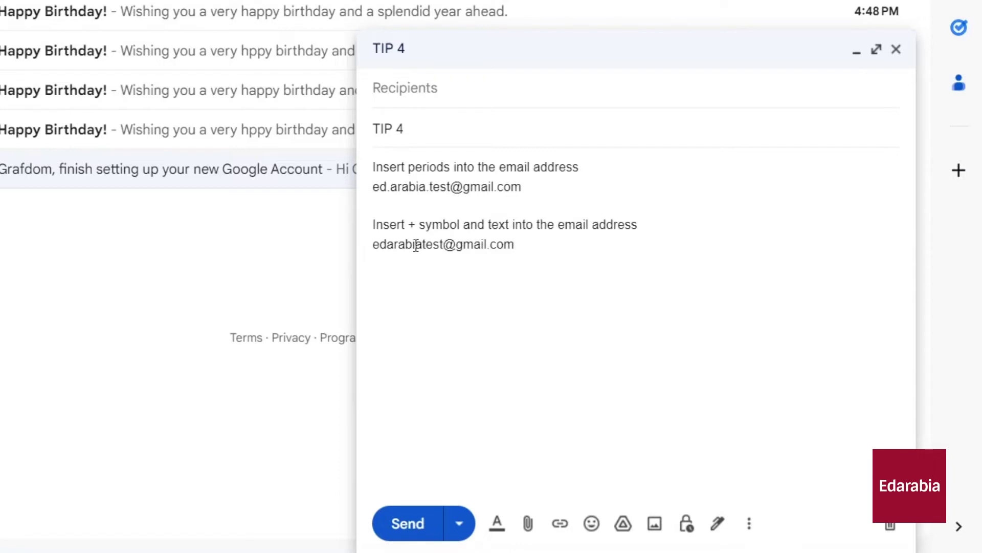
type("+")
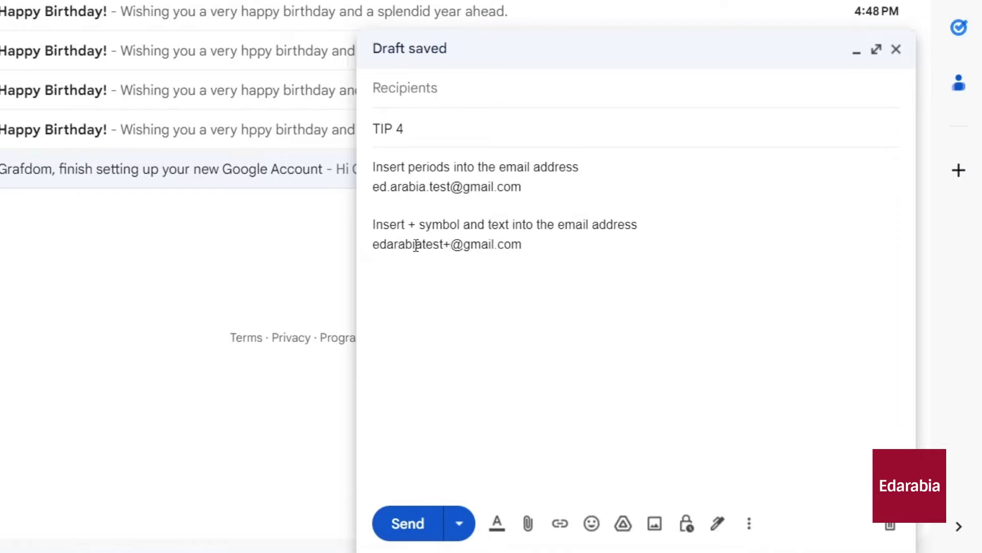
type("TESTIN")
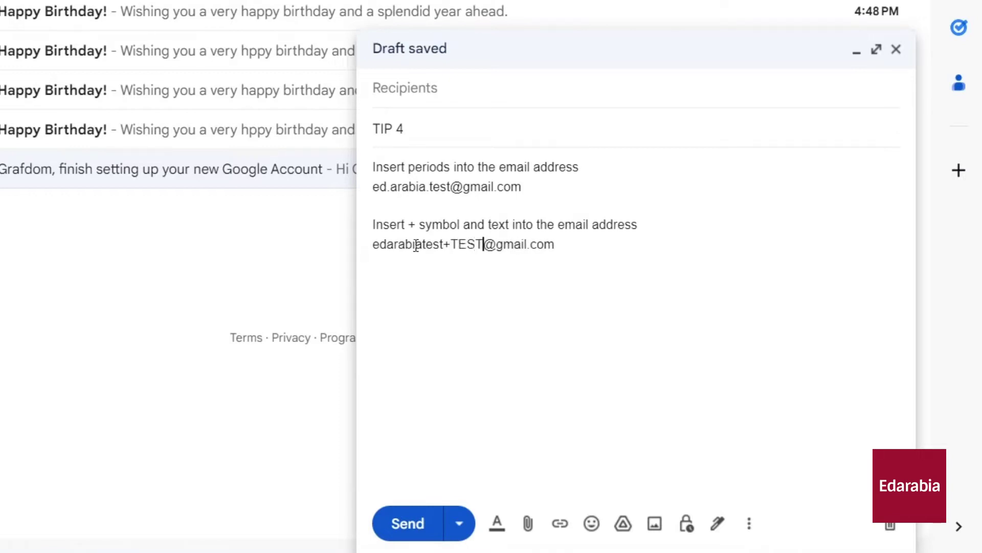
type("G")
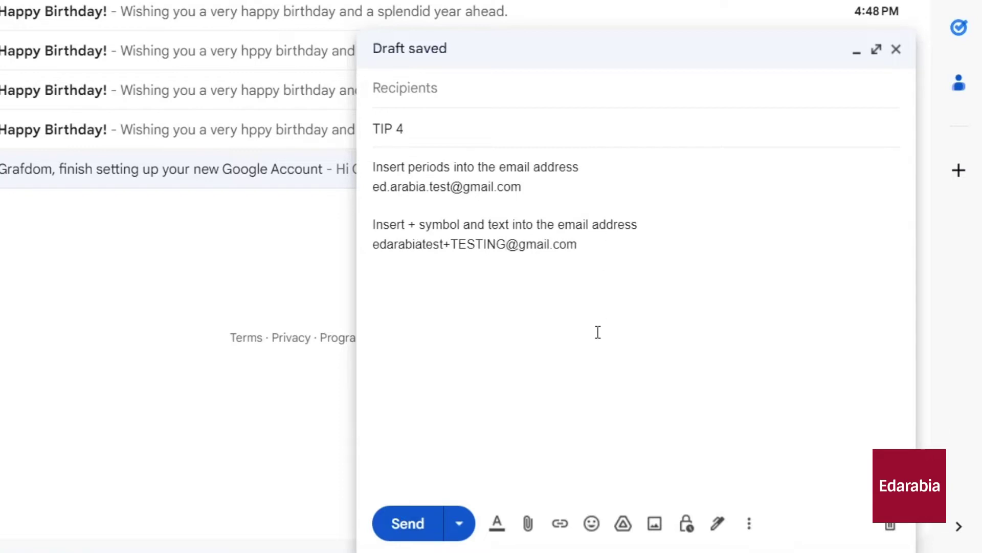
Add the dotted and the plus-tagged addresses as the two recipients.
left_click(684, 92)
key("ctrl+v")
left_click(686, 101)
key("ctrl+v")
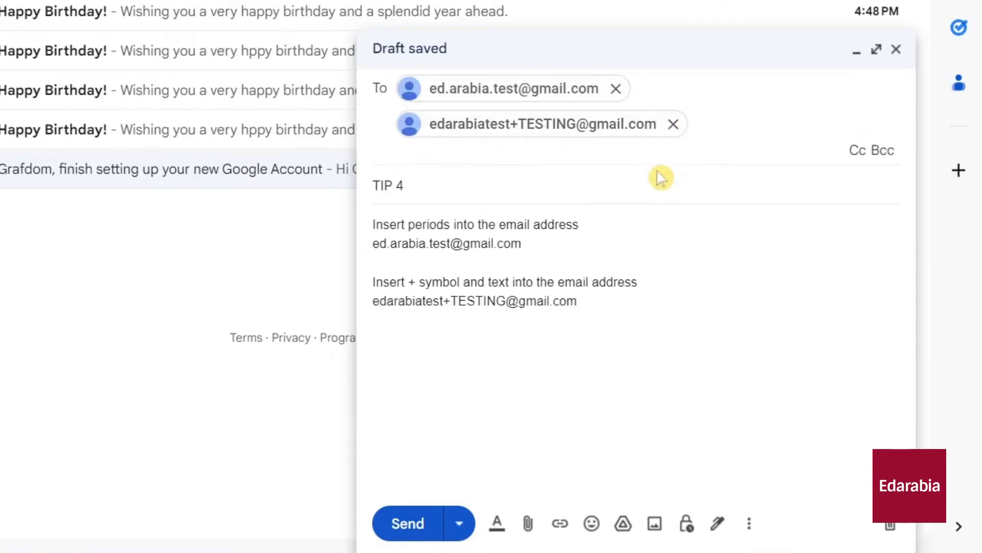
left_click(506, 195)
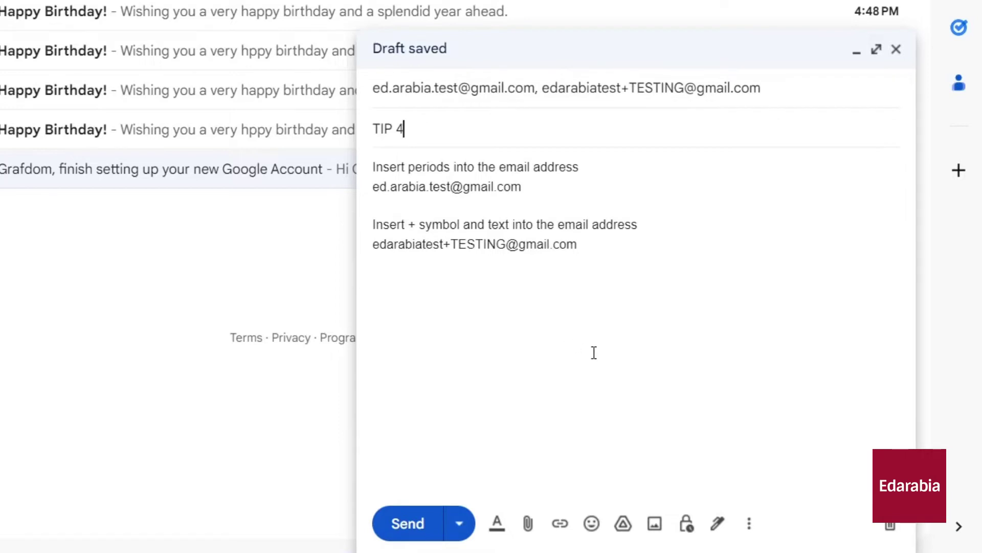
Send the TIP 4 message and open the sent copy.
triple_click(651, 265)
left_click(650, 252)
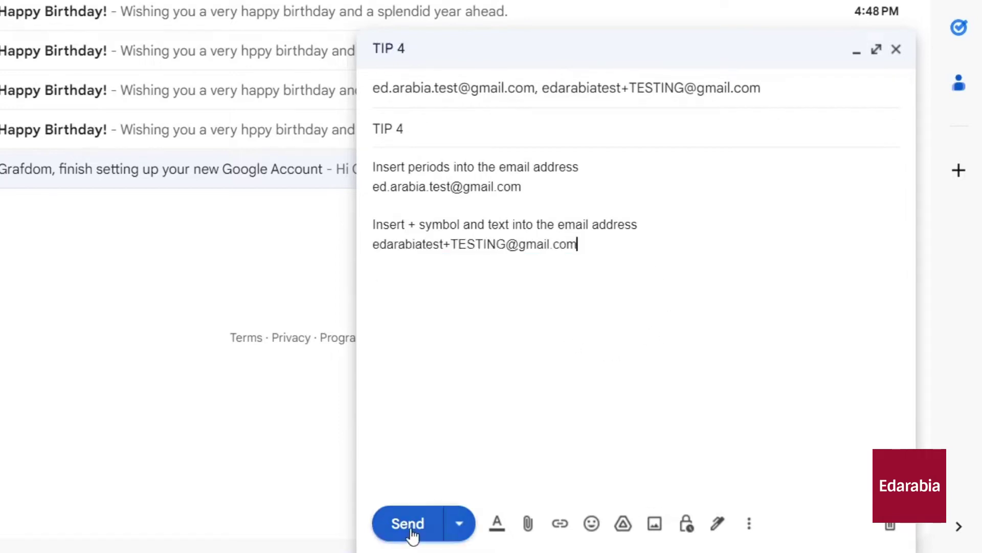
left_click(412, 523)
left_click(417, 532)
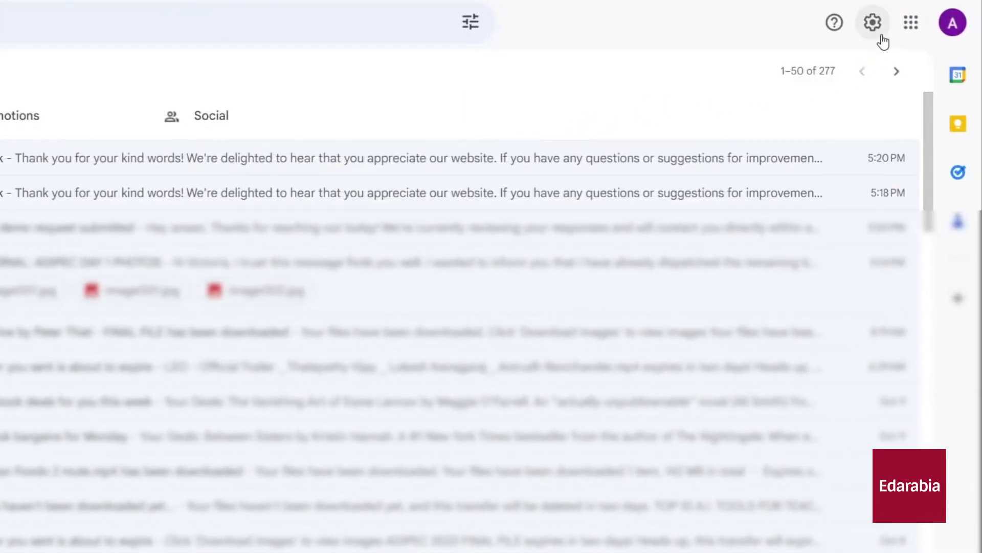
Bring up the full theme list from the Theme section of quick settings.
left_click(873, 23)
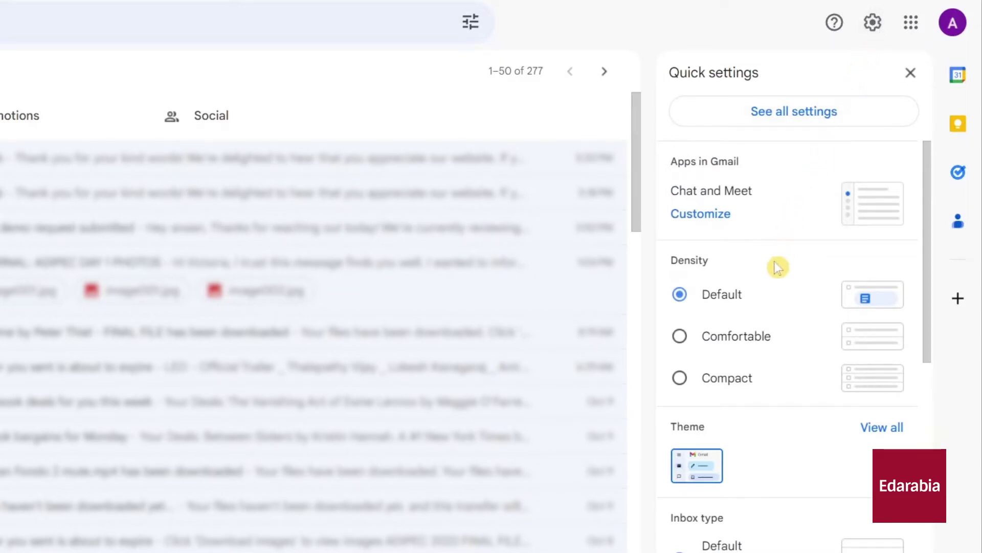
scroll(744, 313, "down", 3)
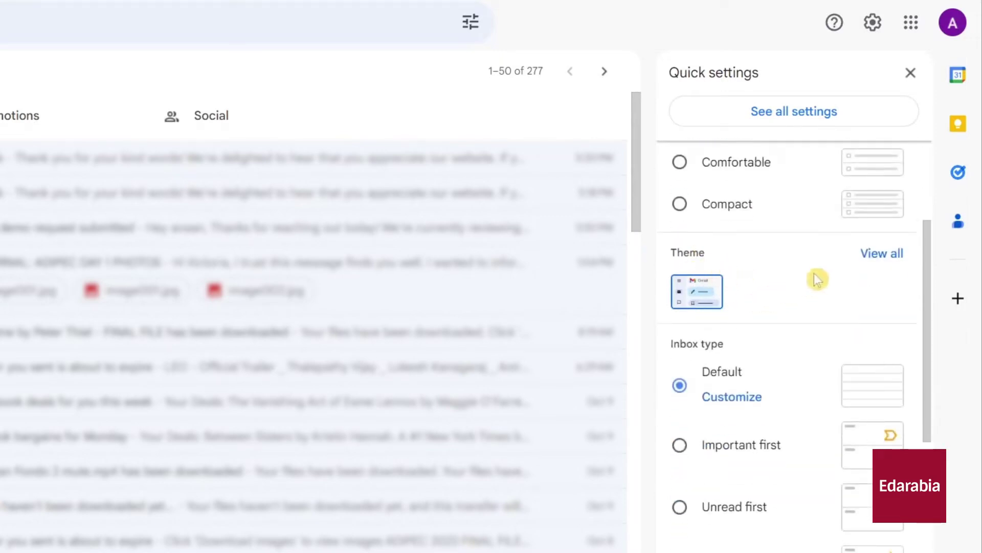
left_click(871, 256)
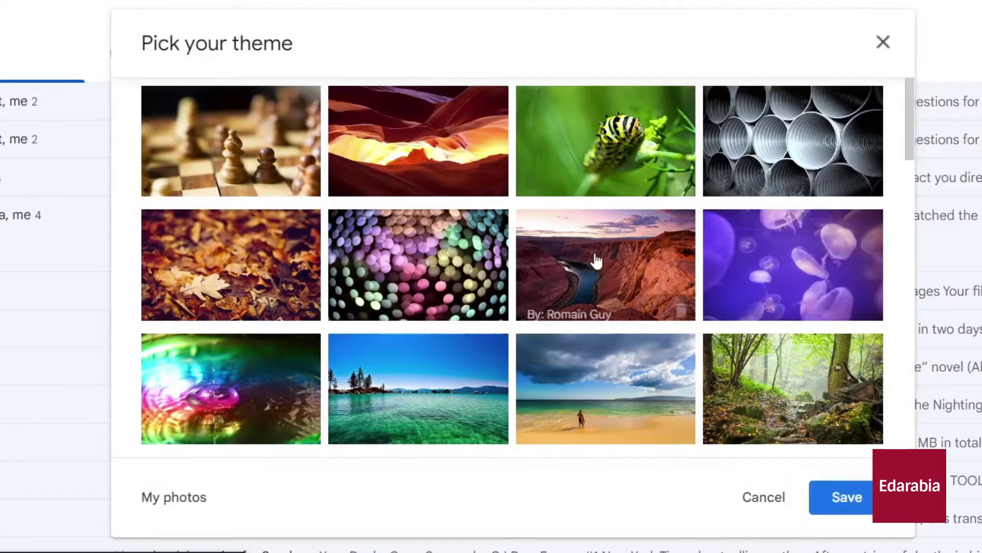
Preview the chess photo theme and try its dark and light text backgrounds.
left_click(274, 172)
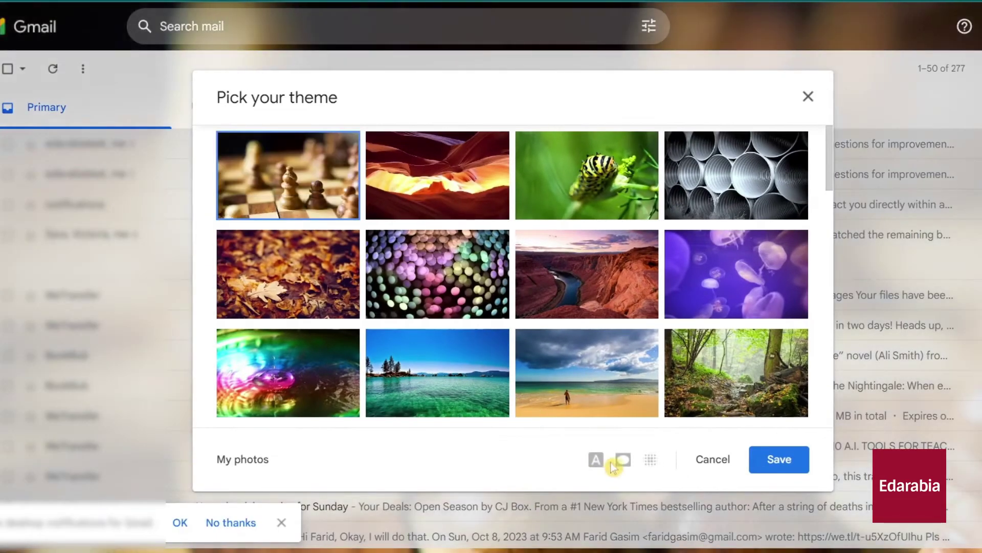
left_click(603, 462)
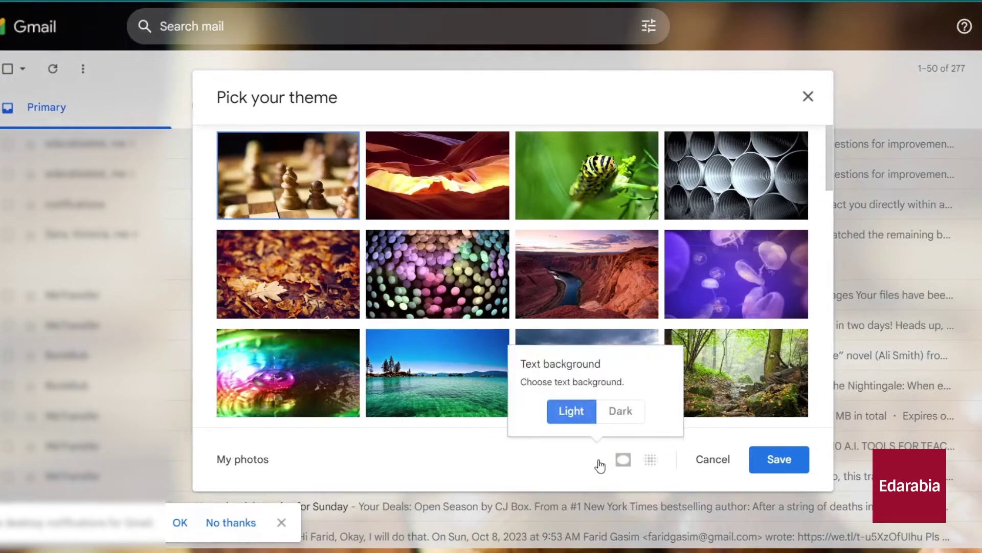
left_click(618, 413)
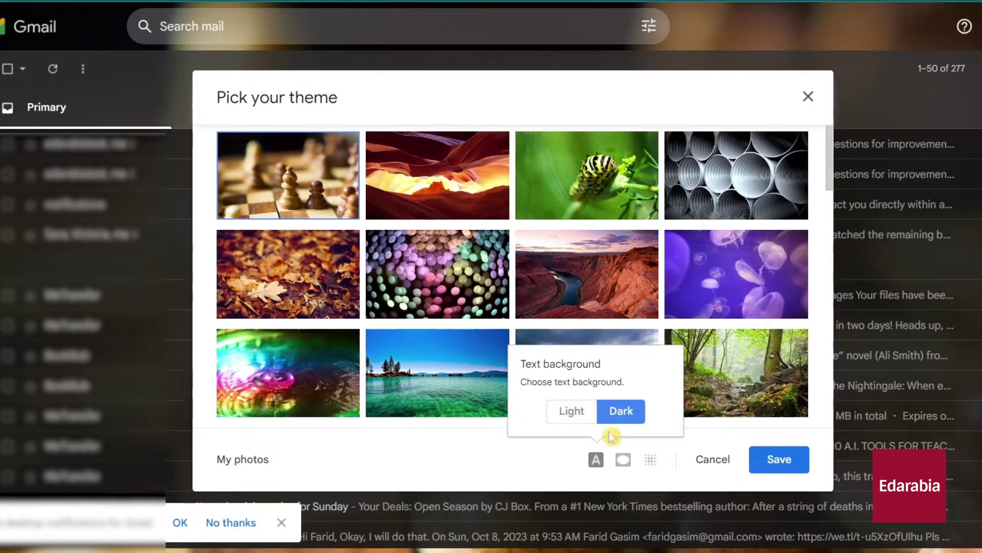
left_click(579, 413)
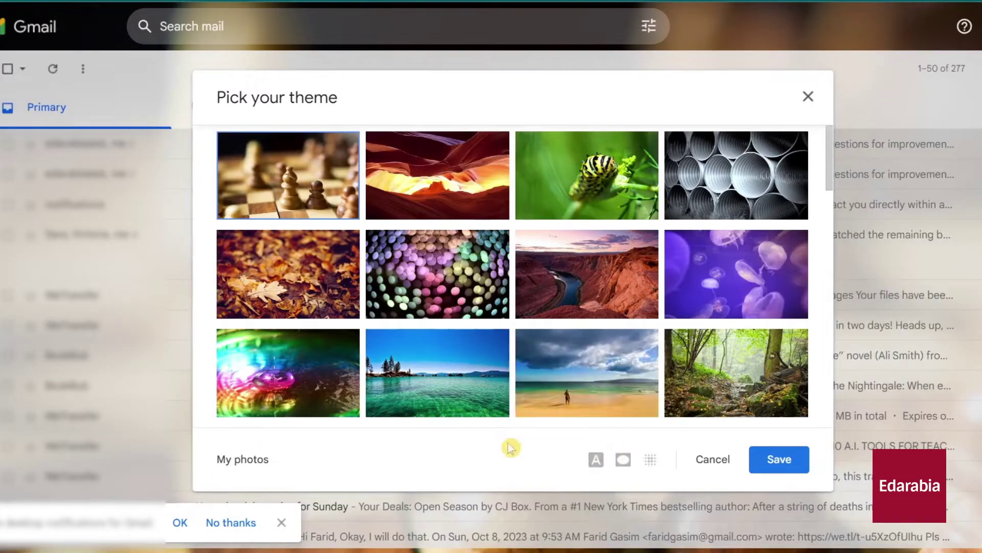
Choose the plain black Dark theme and save it.
scroll(578, 363, "down", 4)
scroll(578, 359, "down", 3)
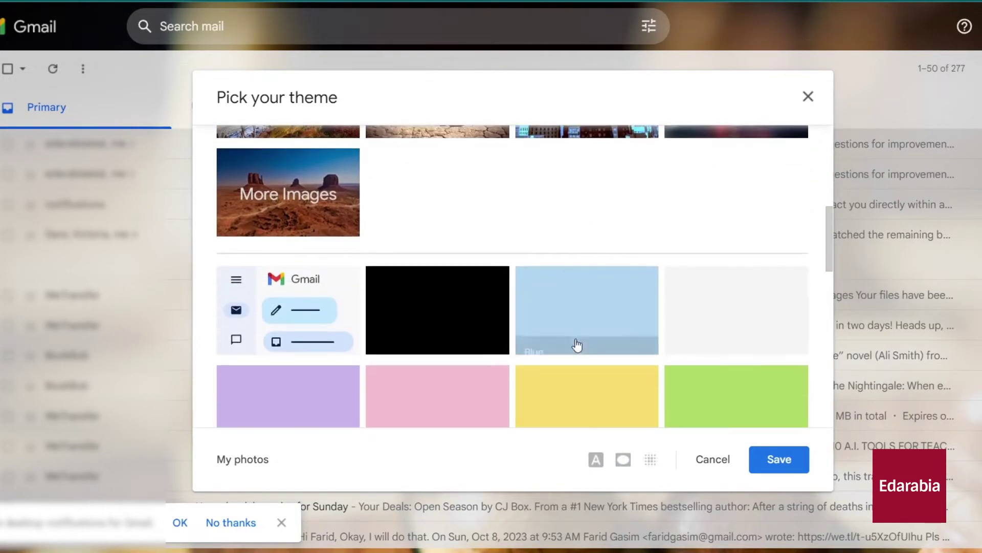
left_click(414, 321)
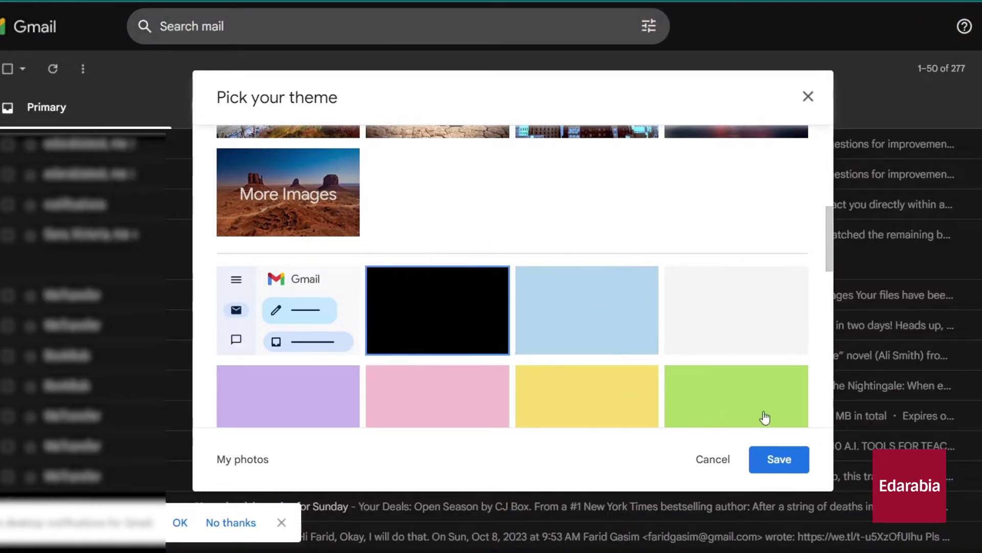
left_click(780, 463)
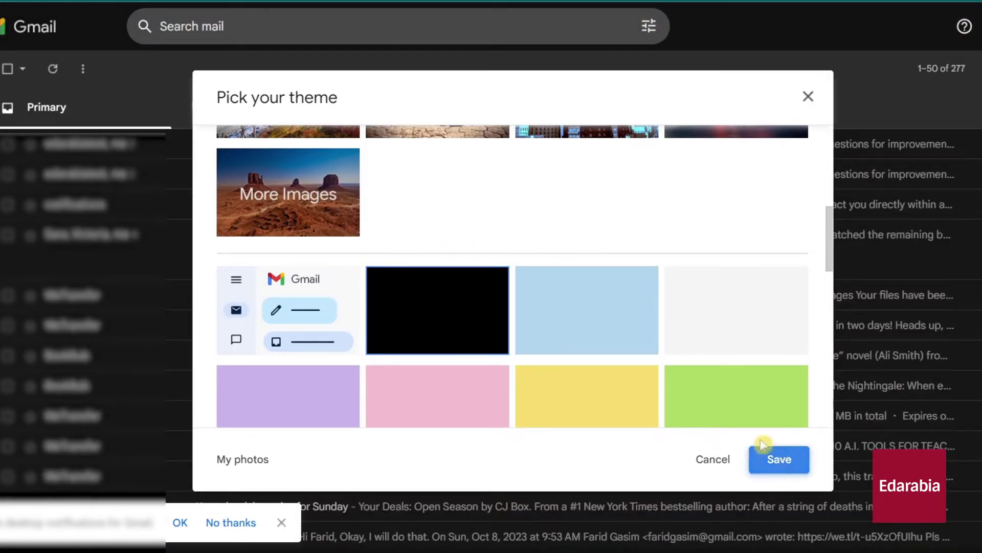
left_click(778, 460)
left_click(783, 466)
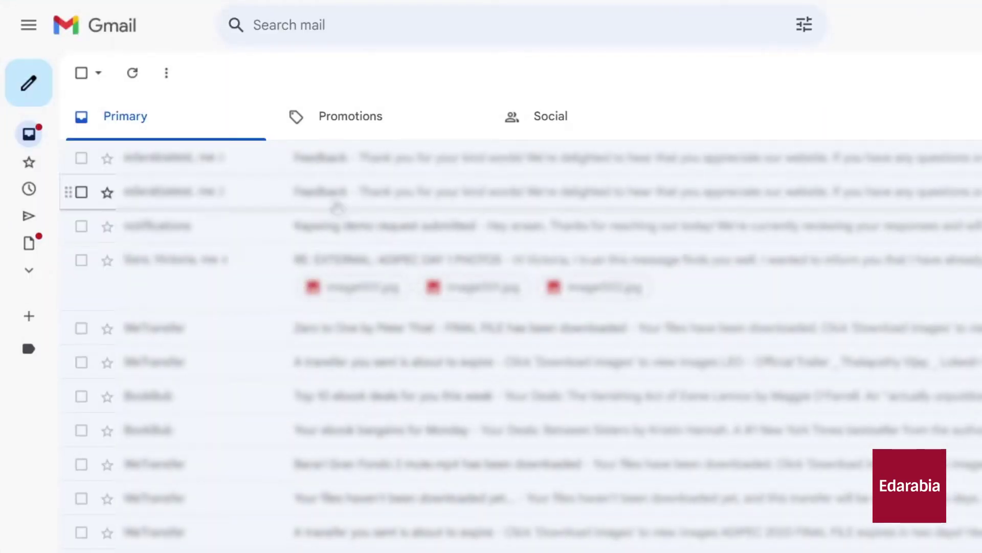
Open the Feedback conversation, then go back to the inbox list.
left_click(315, 162)
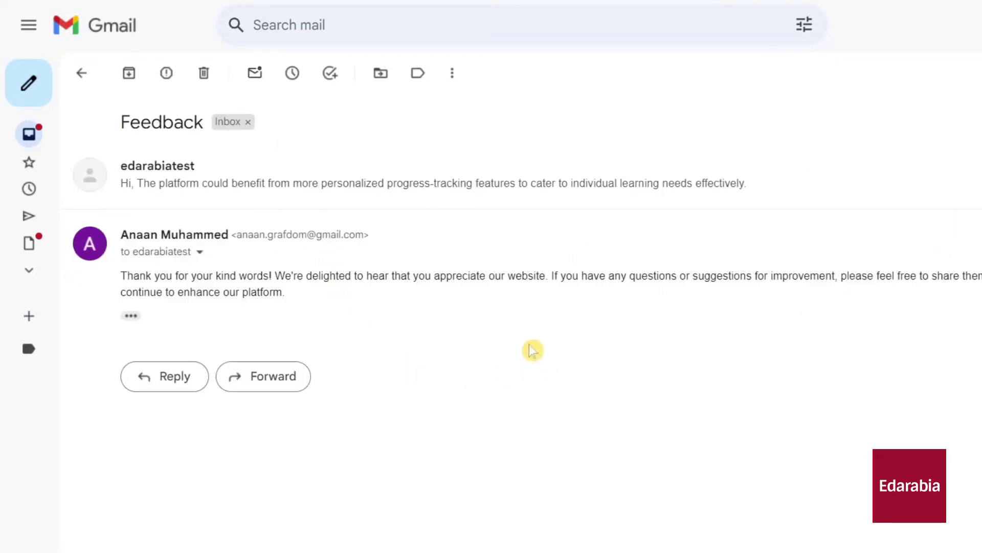
left_click(82, 76)
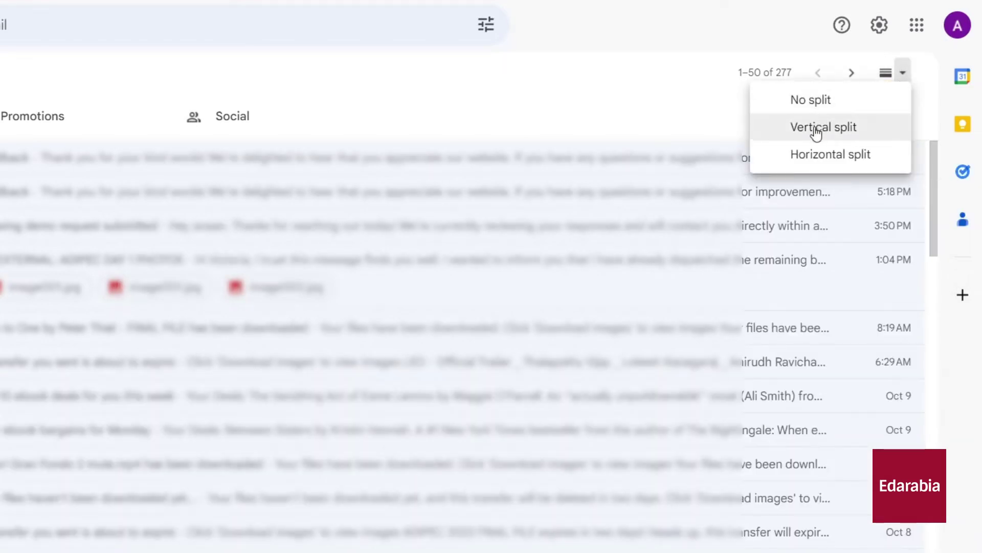
Show a reading pane and preview the Feedback and Kapwing demo request messages in it.
left_click(818, 128)
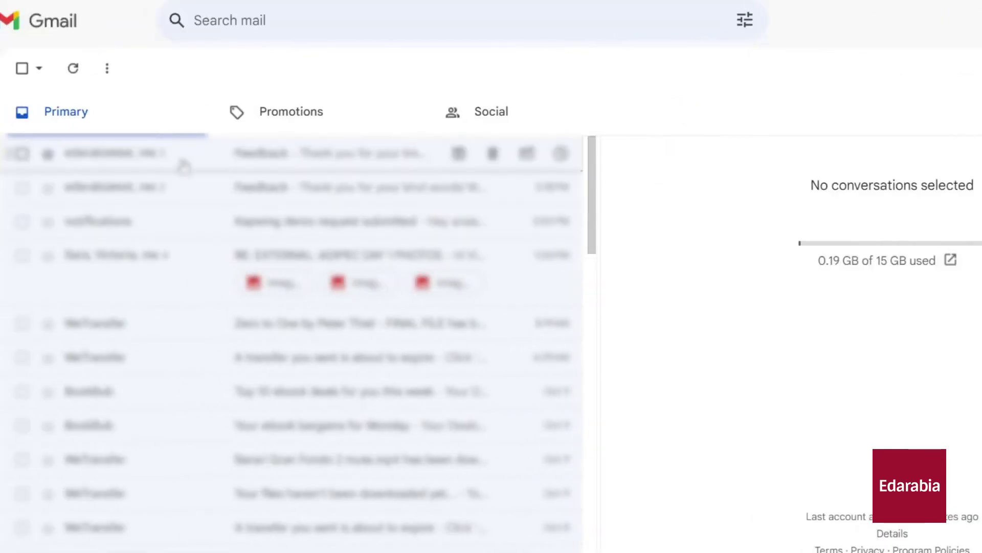
left_click(182, 159)
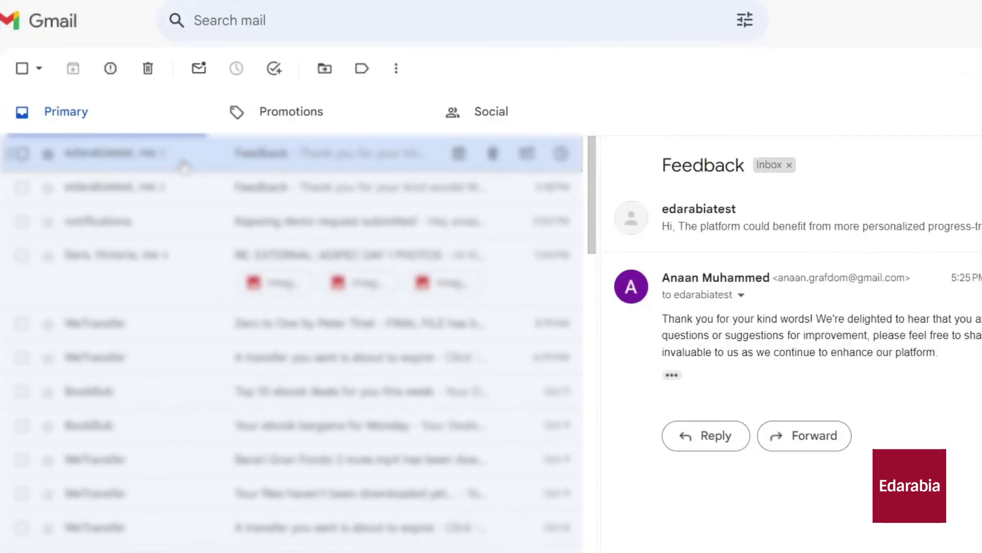
left_click(188, 199)
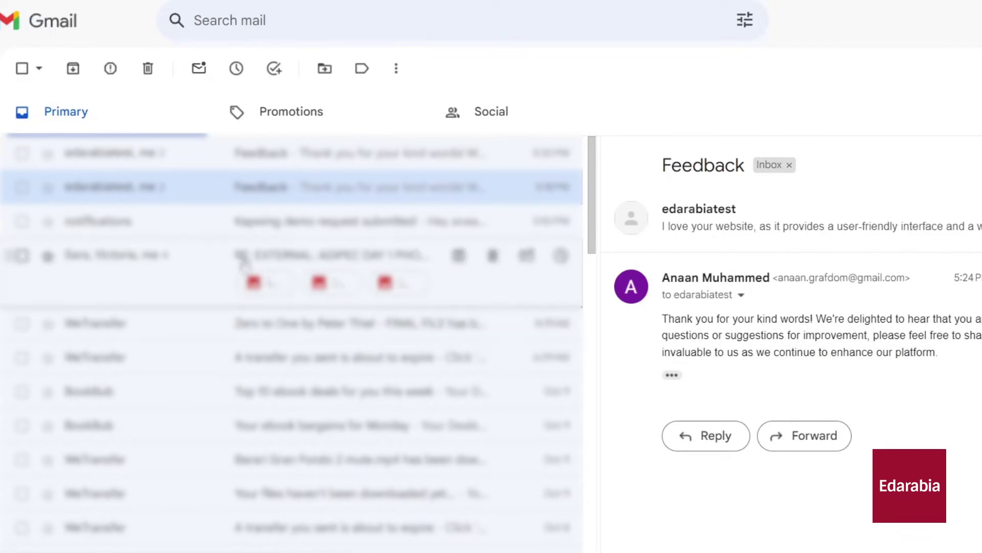
left_click(230, 233)
scroll(839, 345, "down", 5)
scroll(818, 333, "up", 5)
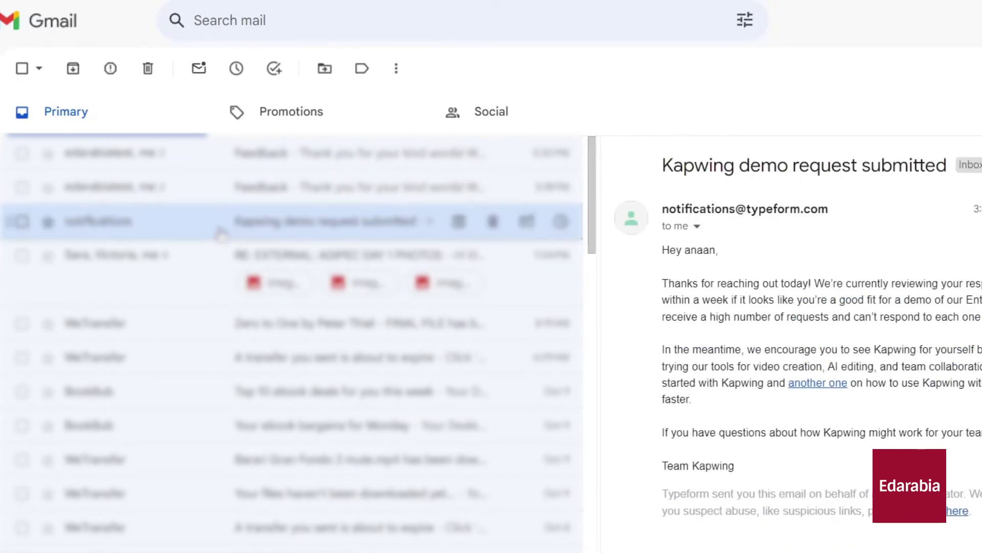
left_click(221, 166)
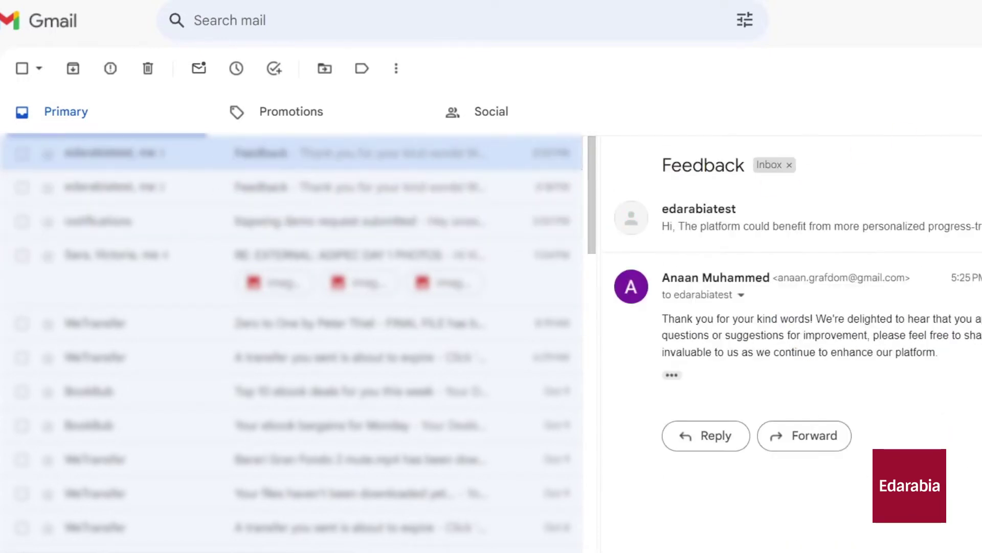
Move the reading pane below the list, read the second Feedback message, then close it.
left_click(907, 68)
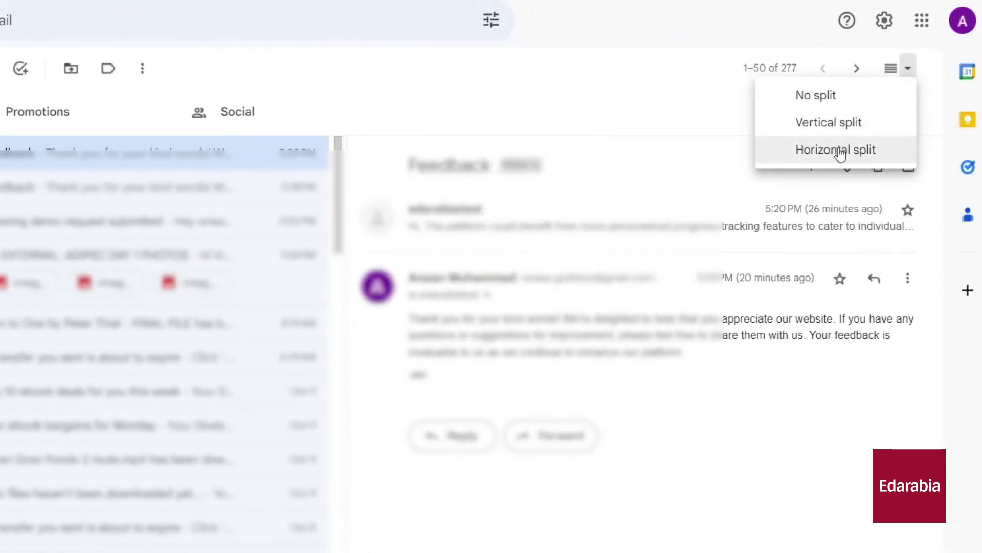
left_click(840, 150)
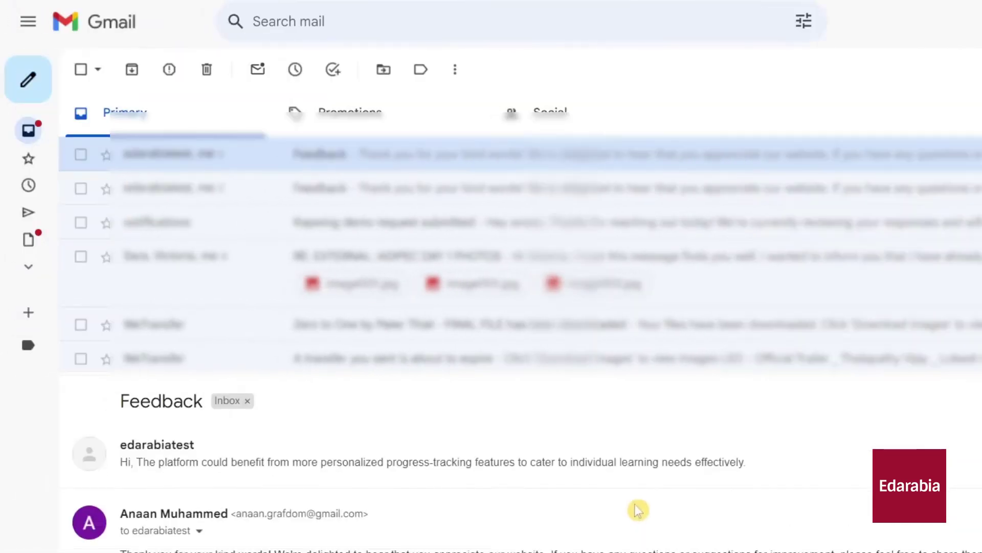
scroll(638, 510, "down", 5)
scroll(624, 491, "up", 5)
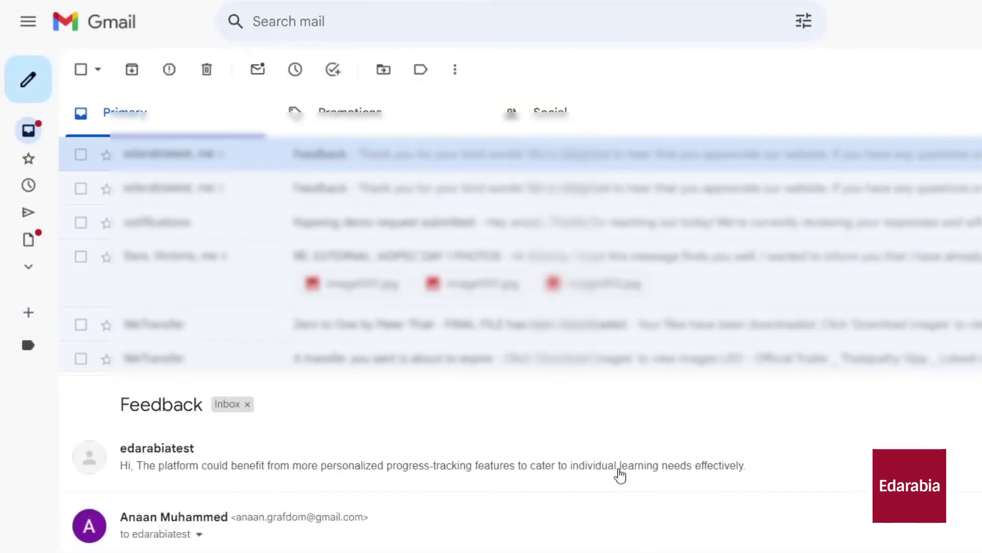
left_click(324, 197)
scroll(484, 487, "down", 5)
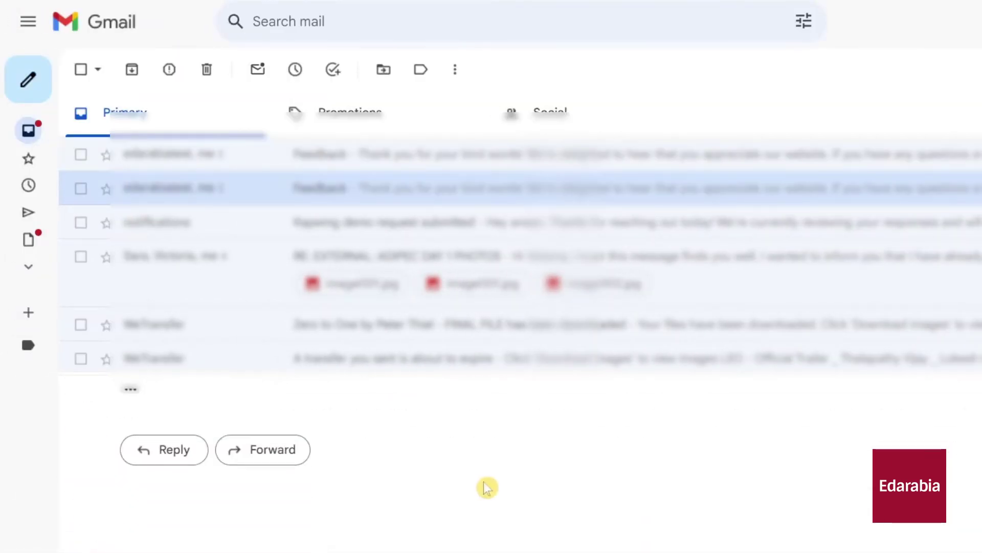
scroll(488, 481, "up", 5)
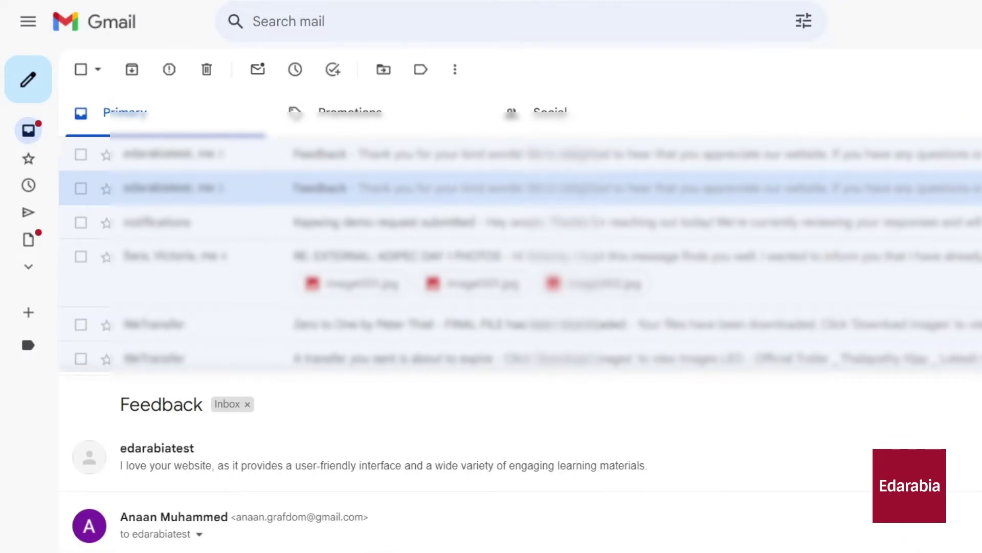
left_click(761, 116)
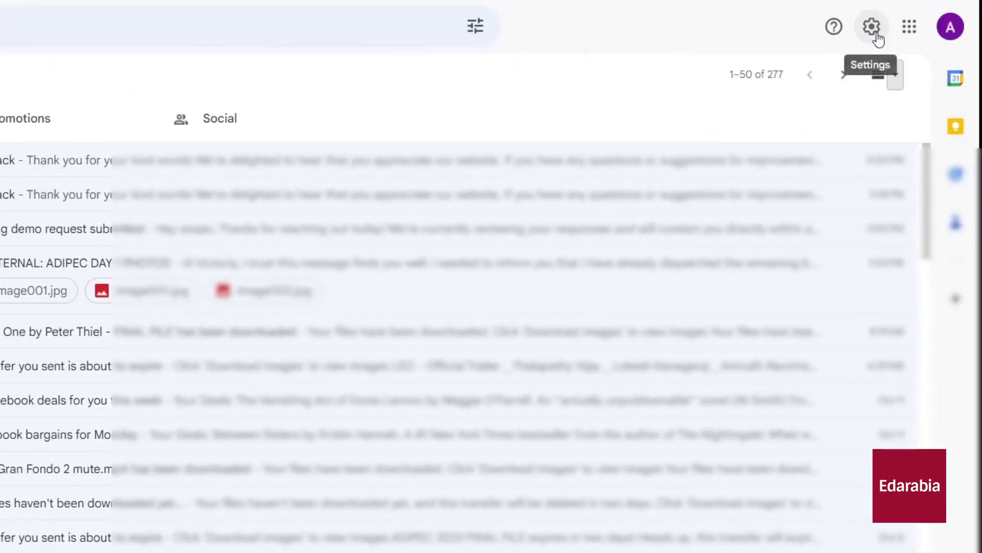
Enable offline mail in the Offline settings, keeping 30 days of email.
left_click(916, 29)
left_click(810, 109)
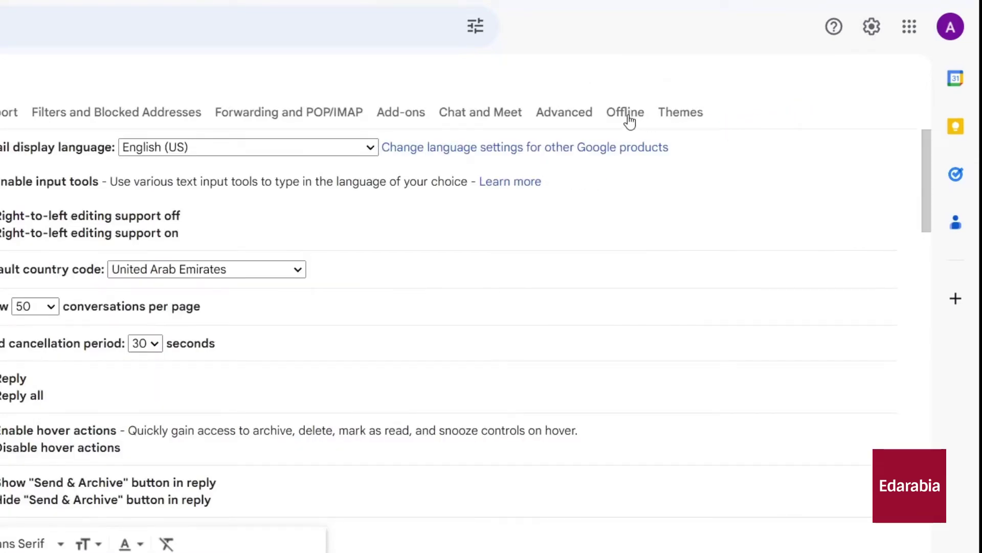
left_click(626, 114)
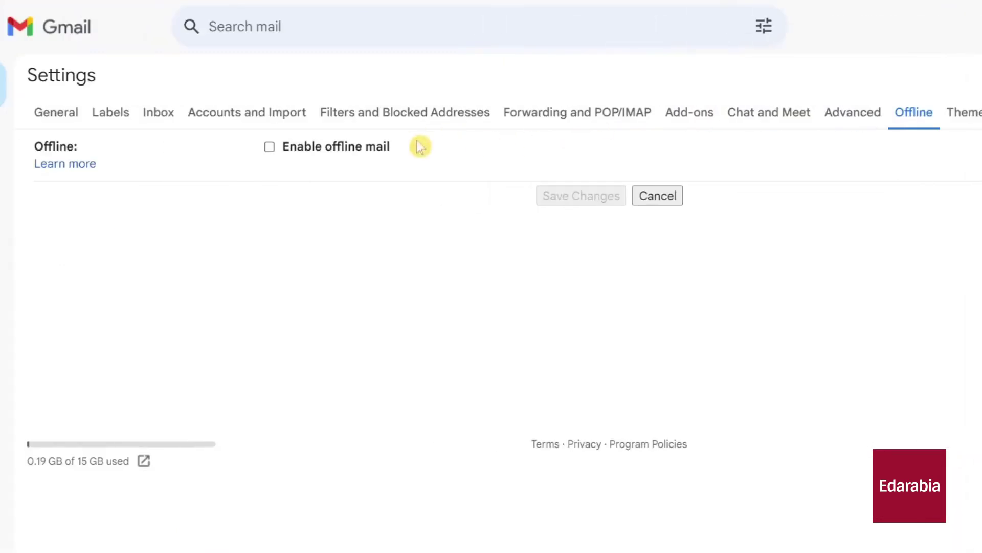
left_click(269, 147)
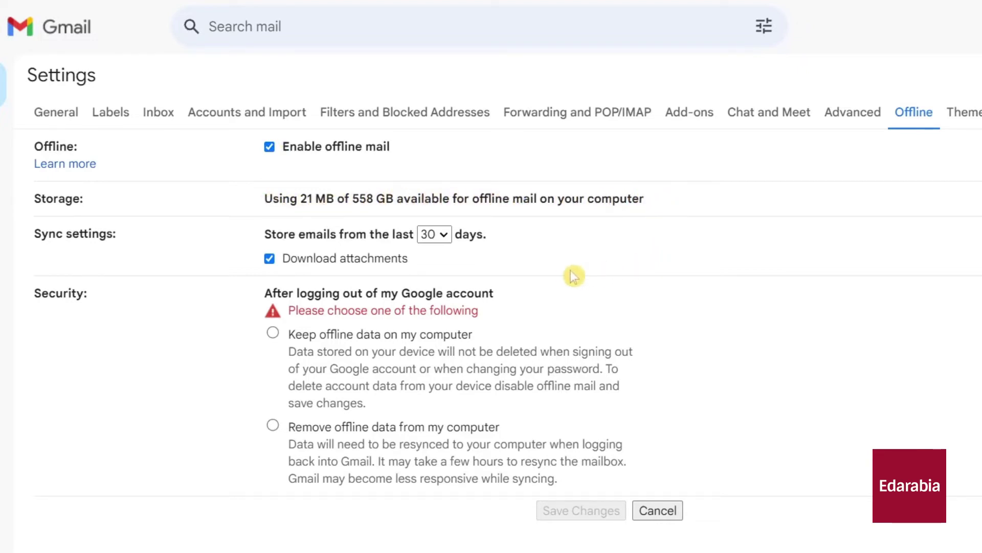
left_click(444, 235)
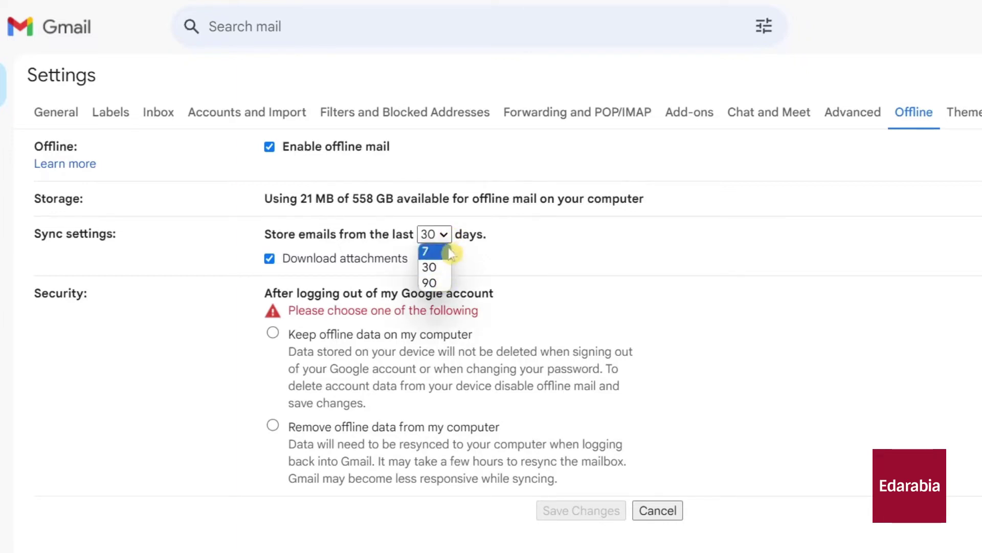
left_click(555, 248)
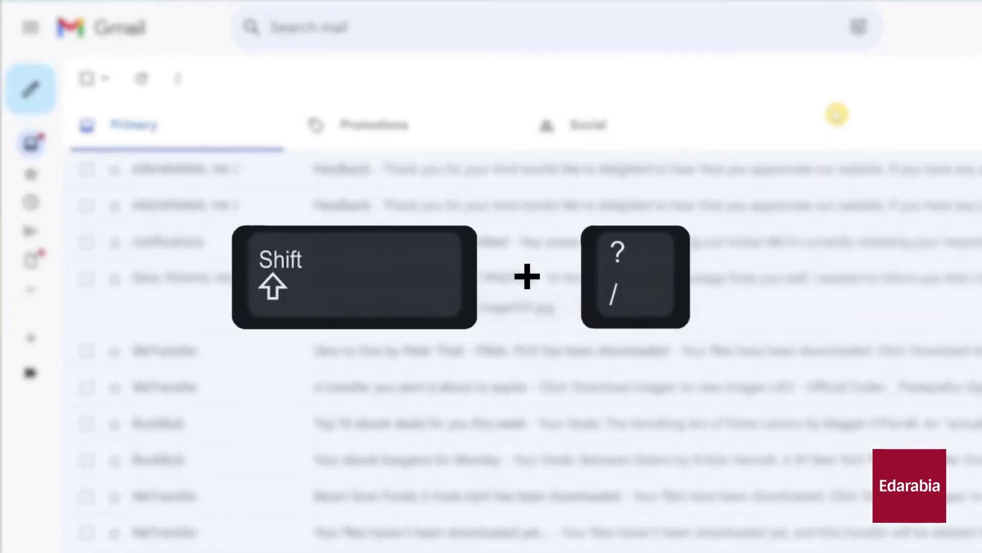
Bring up the keyboard shortcuts overview with Shift+? and enable the shortcuts.
key("shift+slash")
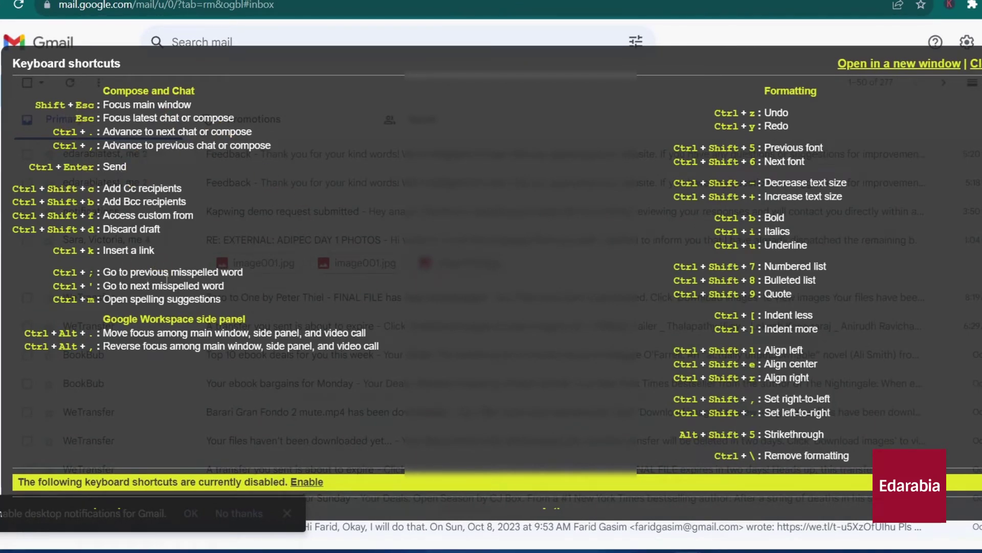
scroll(620, 271, "down", 7)
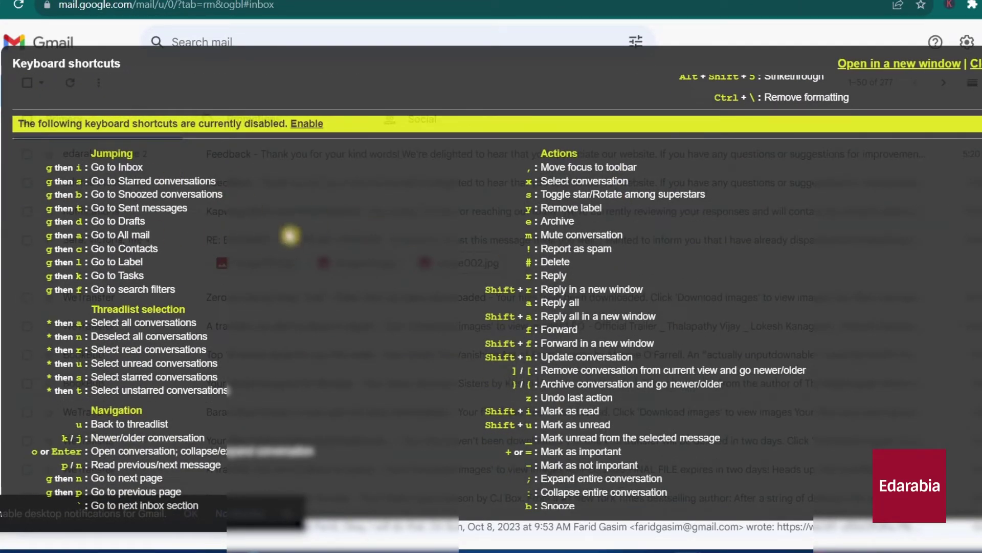
left_click(306, 130)
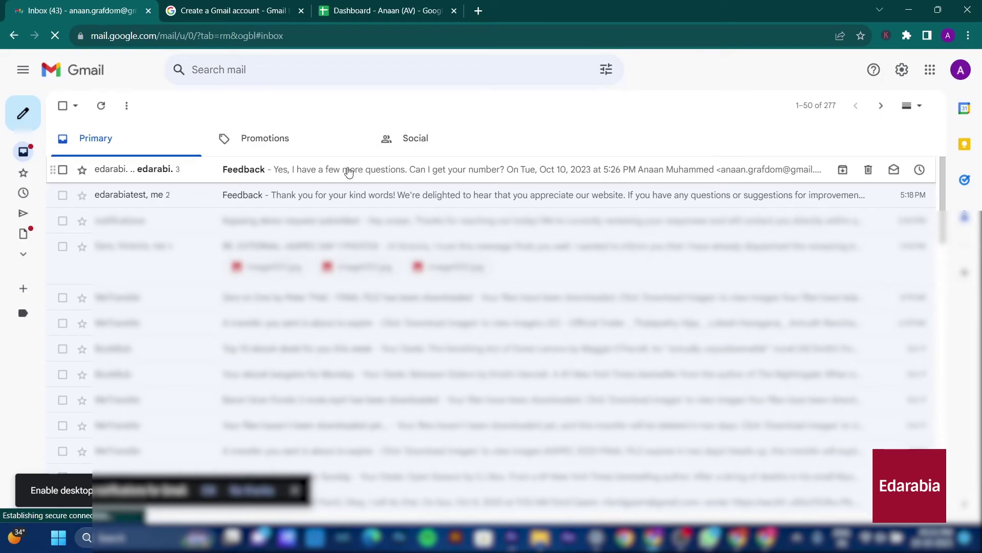
Open the Feedback conversation, go back, and mute it from the right-click menu.
left_click(349, 170)
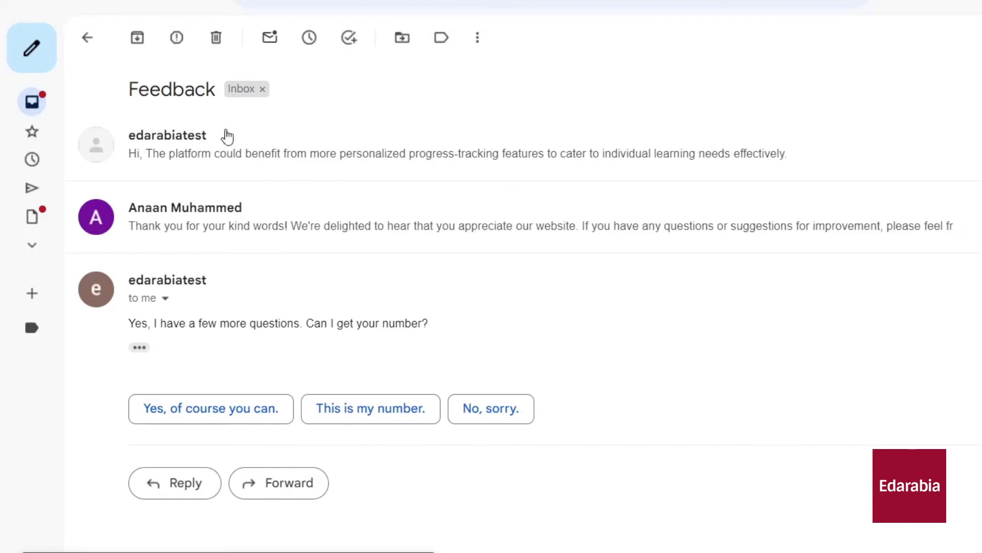
left_click(83, 37)
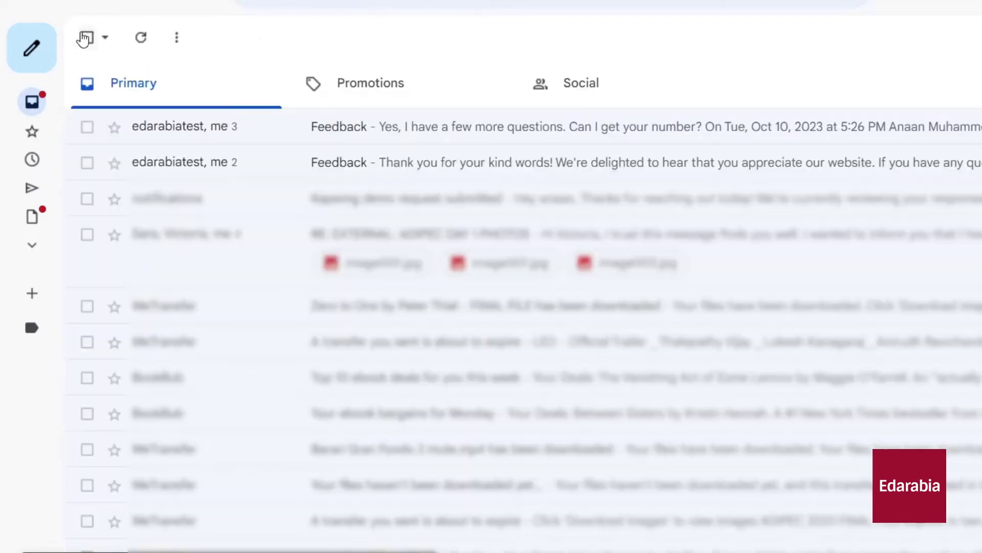
right_click(367, 132)
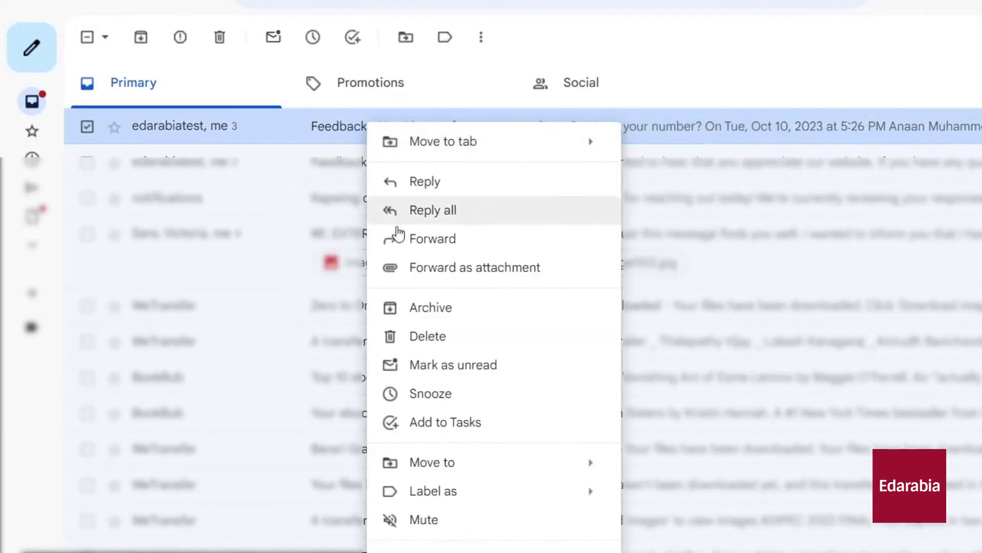
left_click(426, 521)
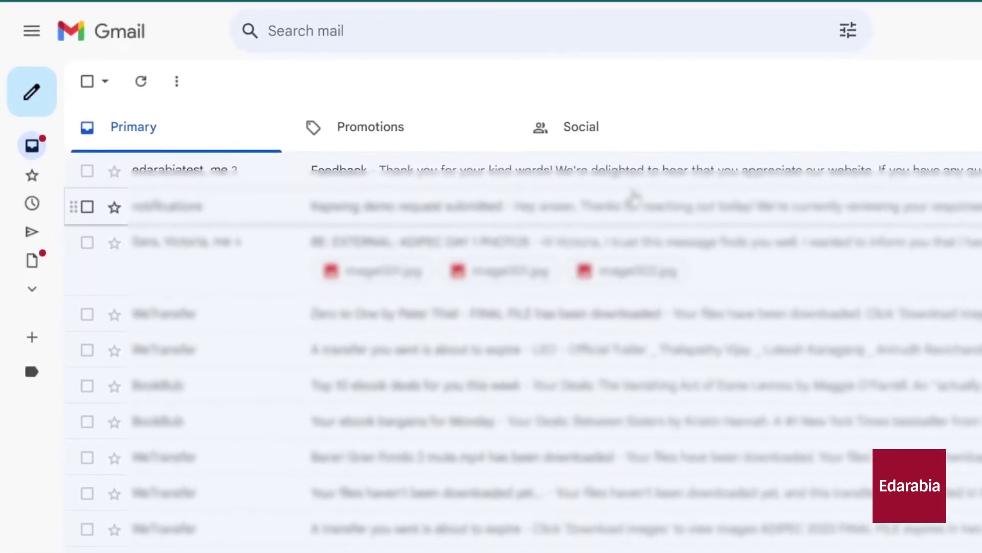
Search label:mute and unmute the Feedback conversation from the results.
left_click(345, 32)
type("label:mute")
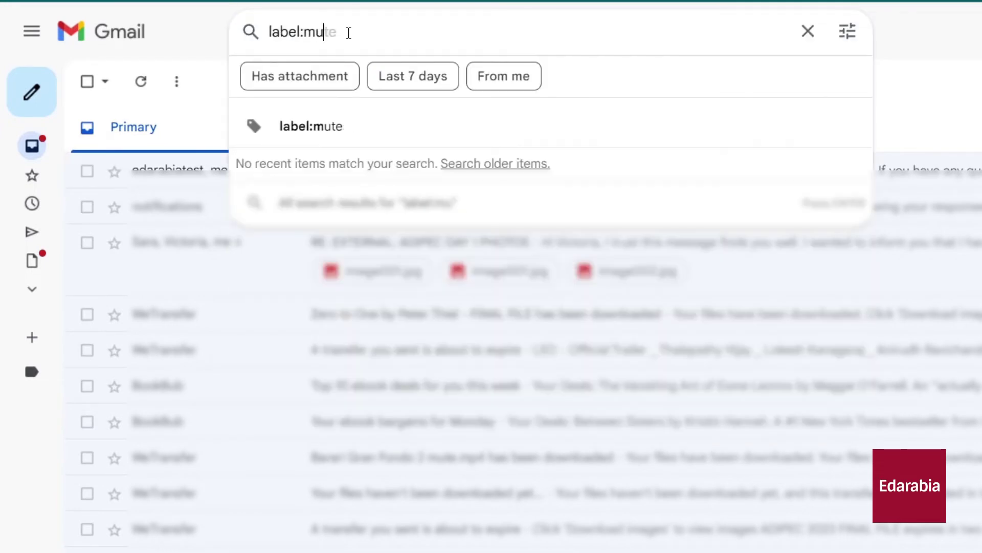
left_click(384, 129)
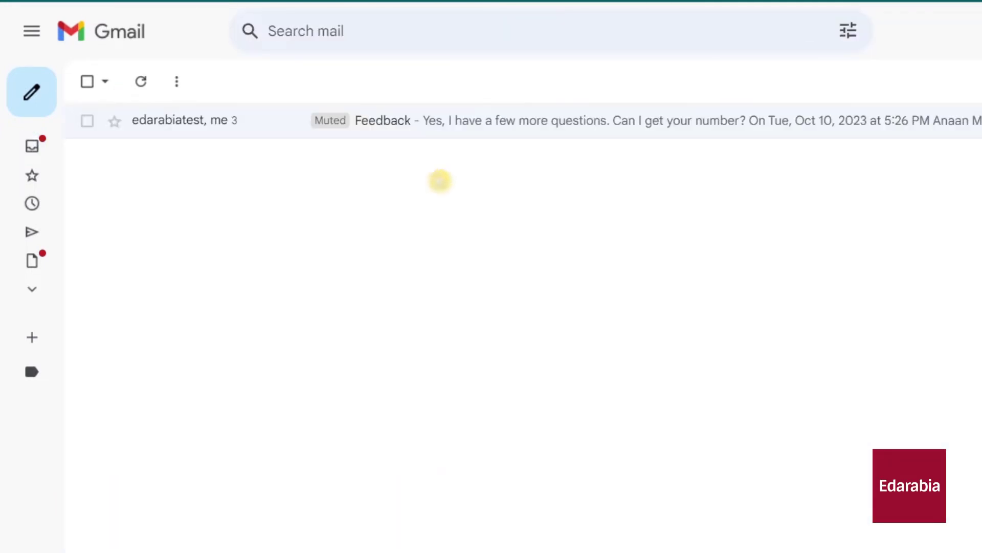
right_click(284, 132)
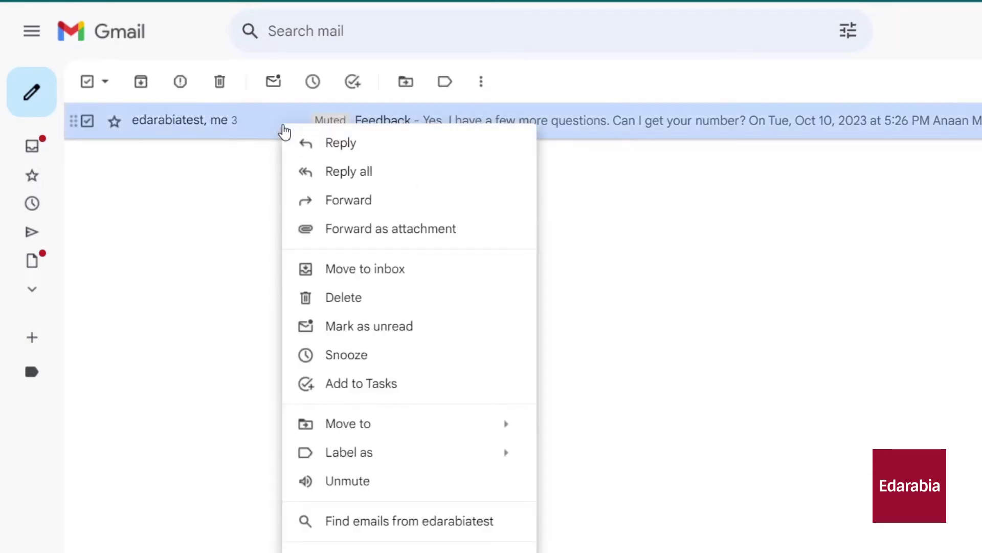
left_click(375, 483)
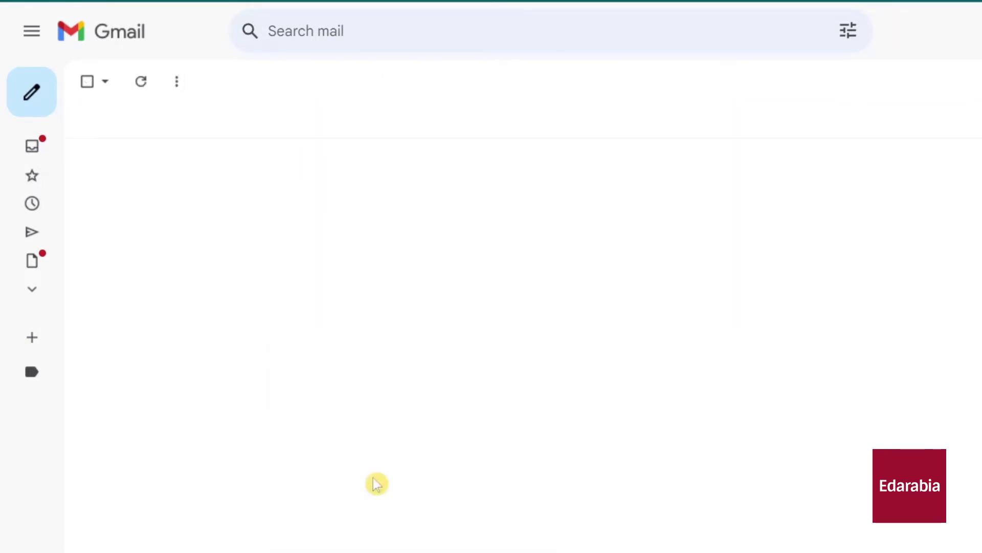
Start a new message and choose Manage signatures from its signature menu.
left_click(28, 105)
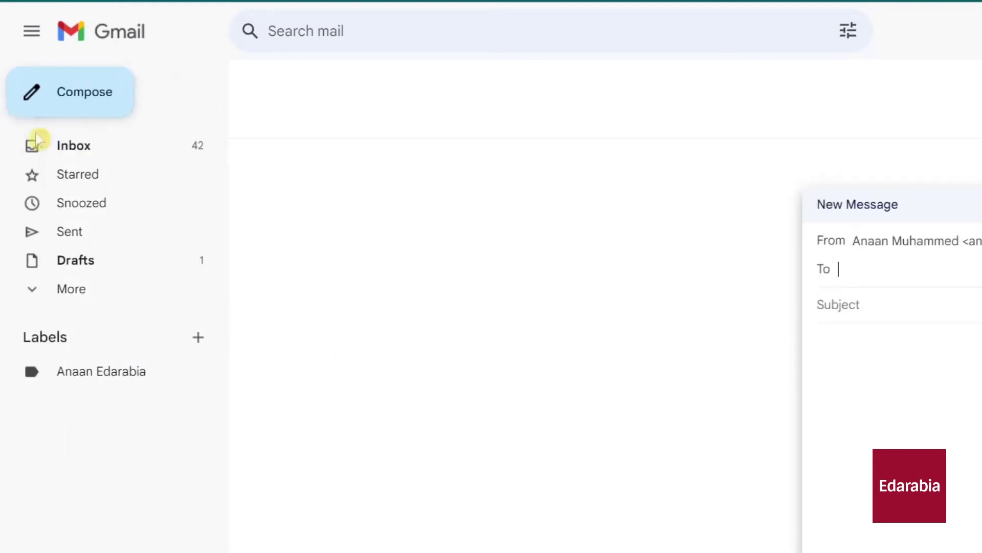
left_click(60, 155)
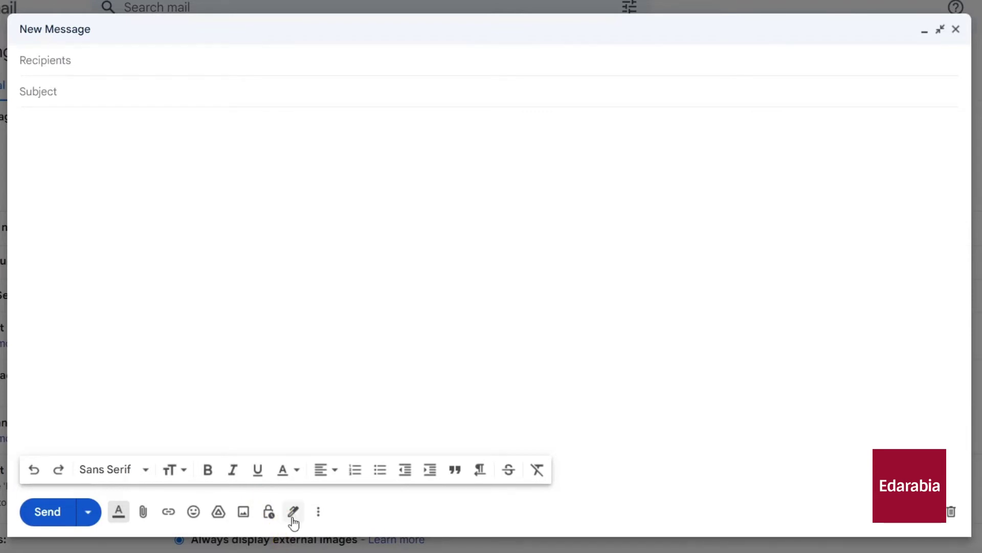
left_click(293, 512)
left_click(331, 447)
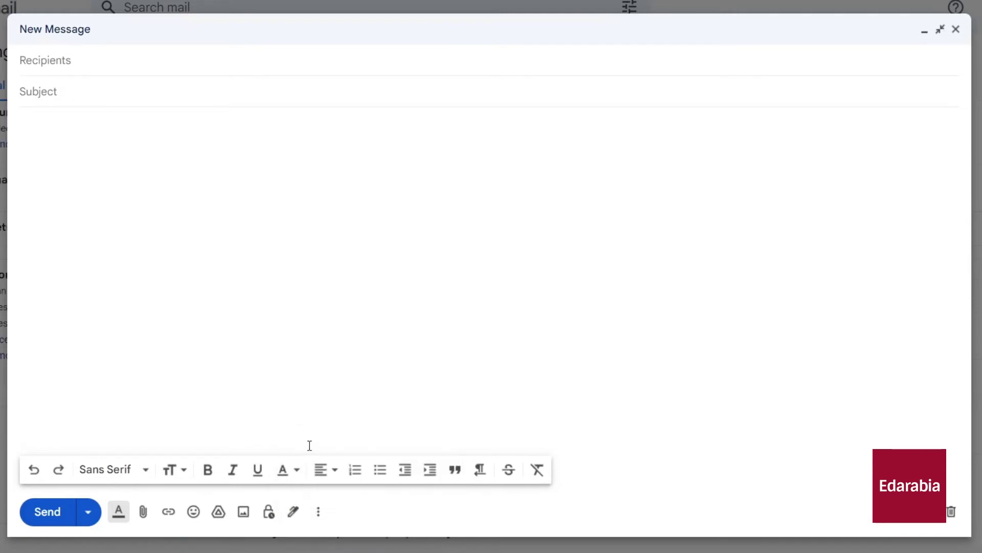
left_click(956, 29)
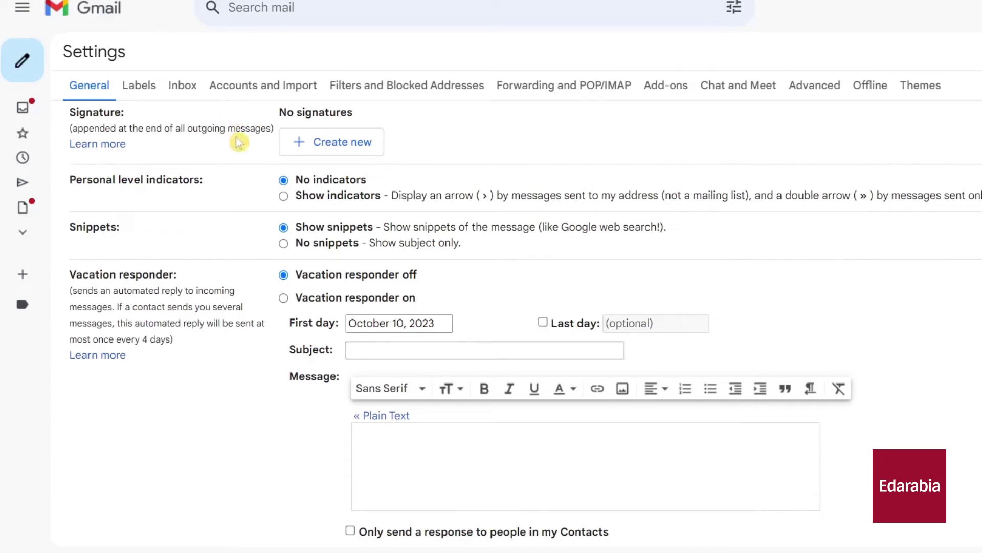
Create two new signatures named Default and Promotion.
left_click(343, 145)
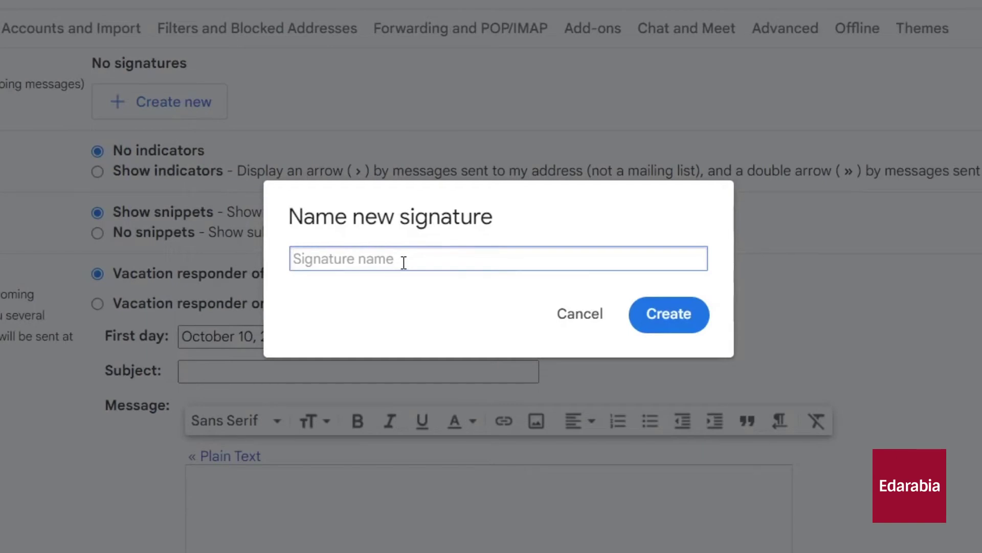
type("Default")
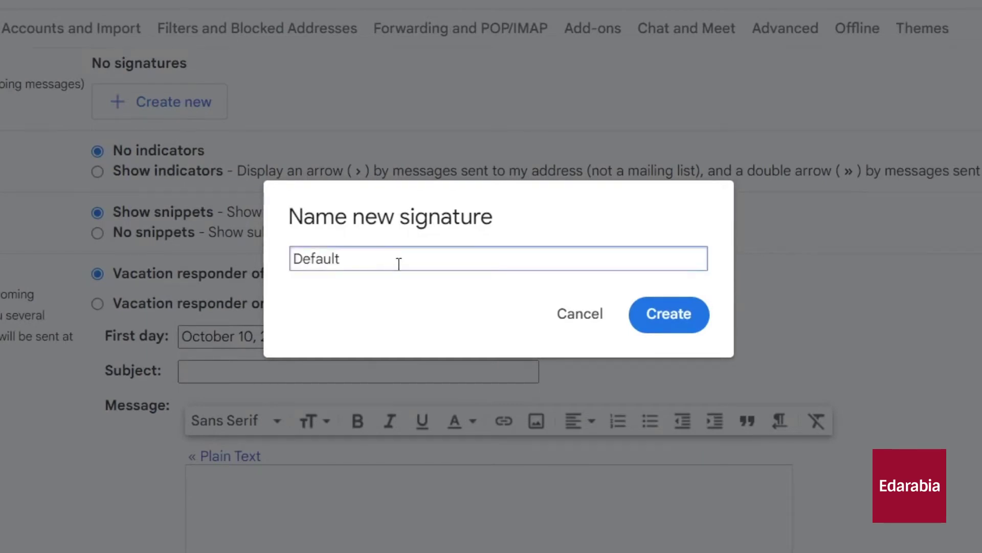
left_click(667, 327)
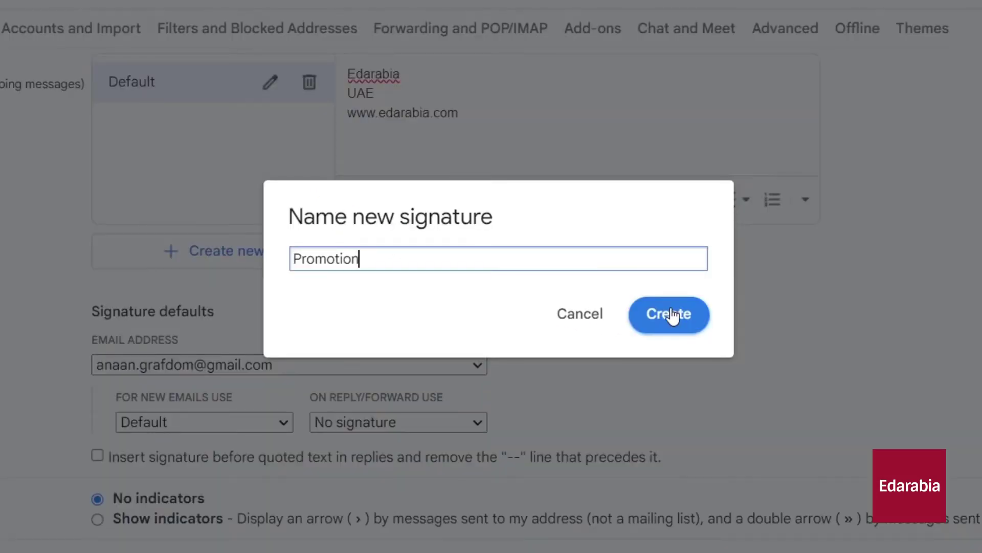
left_click(671, 314)
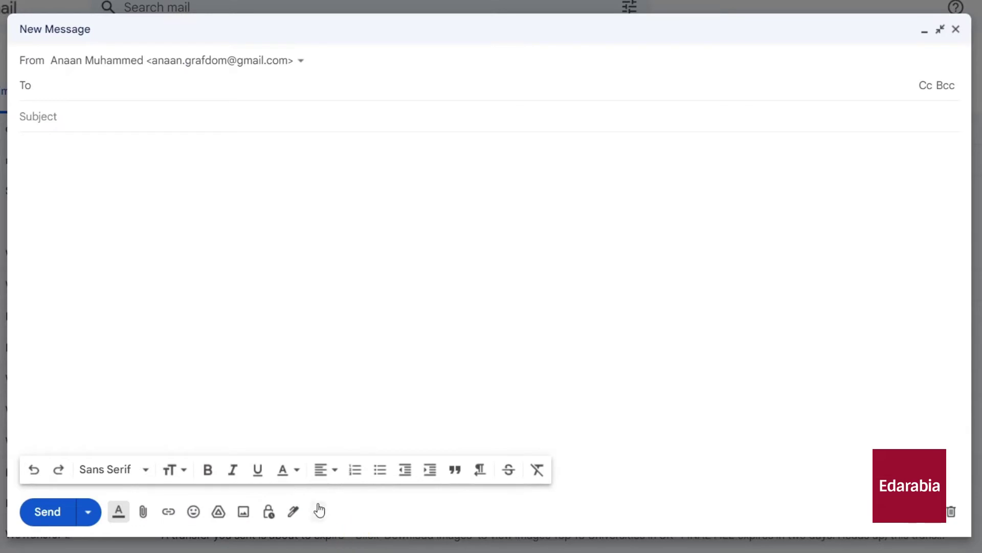
Insert the Default signature into the message and delete the blank lines above it.
left_click(319, 511)
left_click(293, 512)
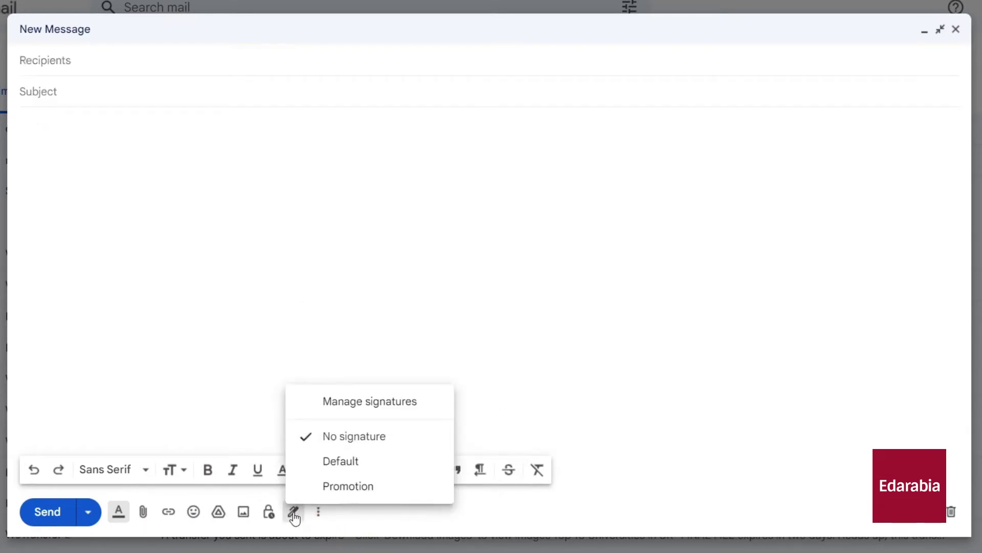
left_click(345, 463)
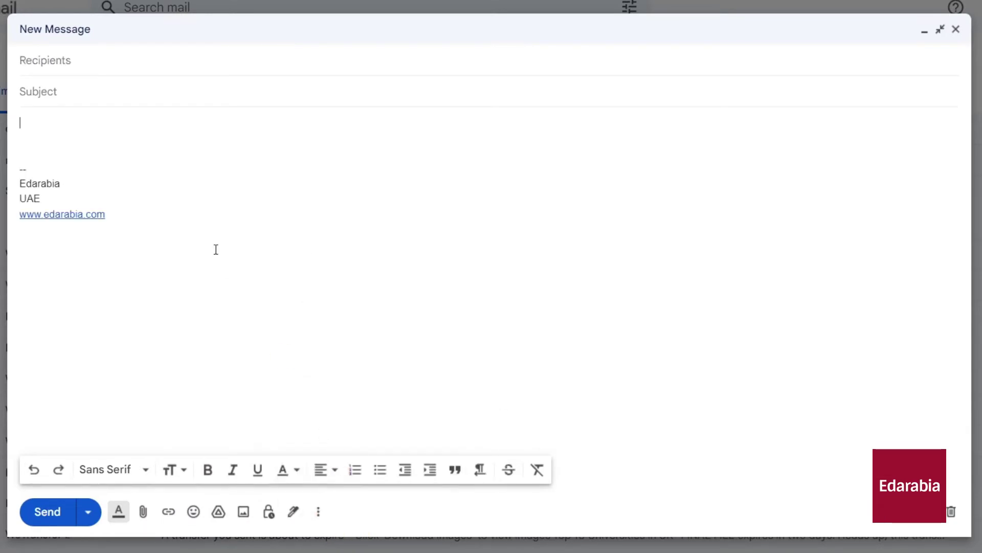
left_click(35, 151)
key("BackSpace")
key("BackSpace")
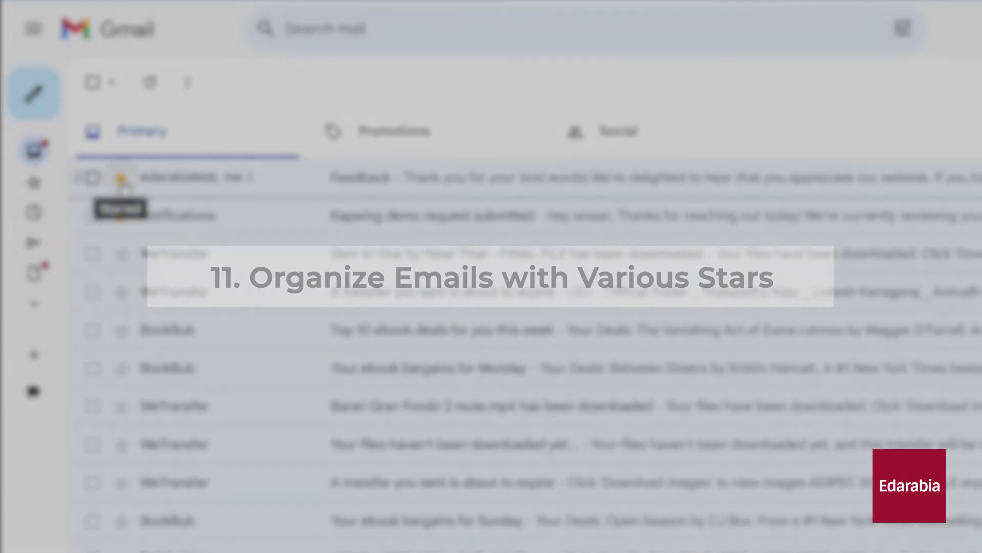
mouse_move(28, 194)
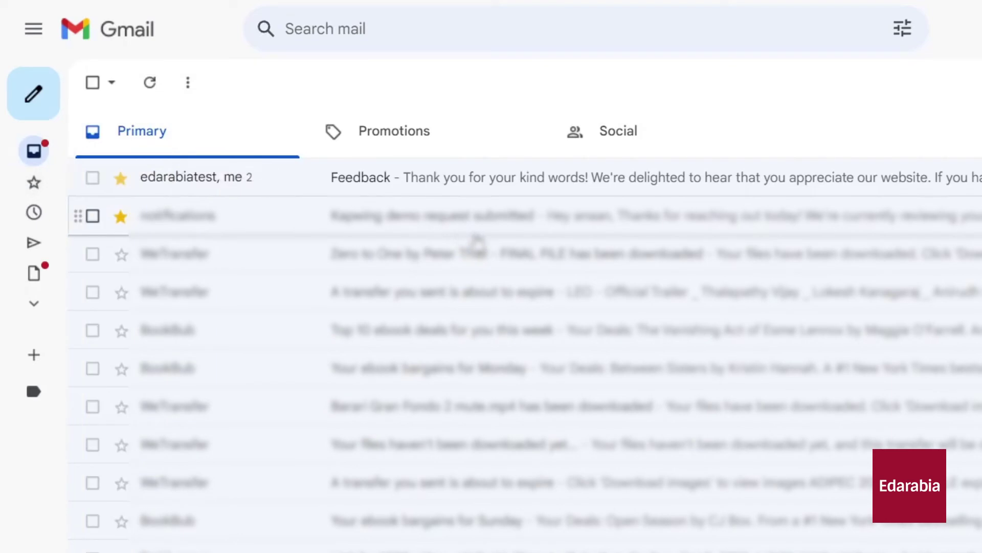
left_click(121, 180)
left_click(122, 180)
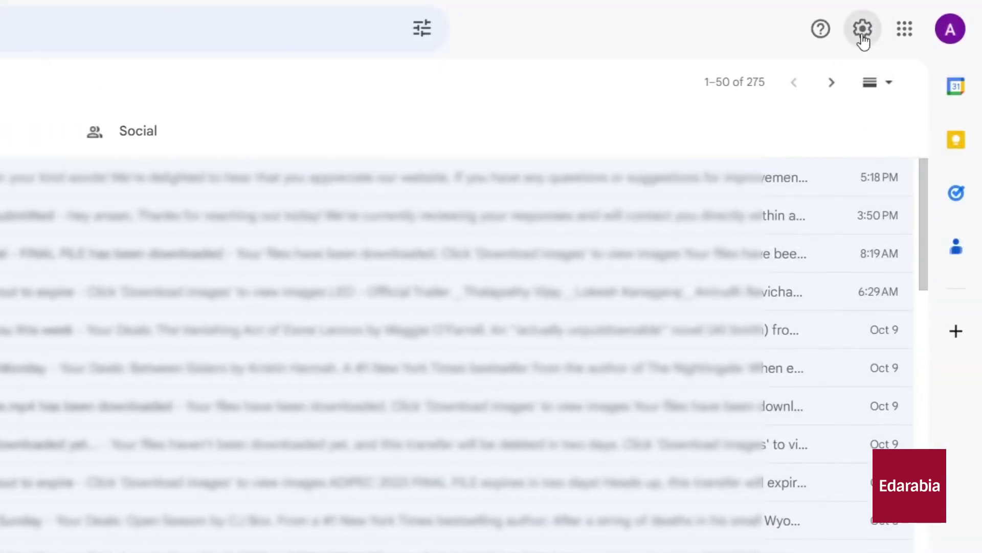
In the settings' Stars section, move the red and blue stars into In use beside yellow.
left_click(862, 37)
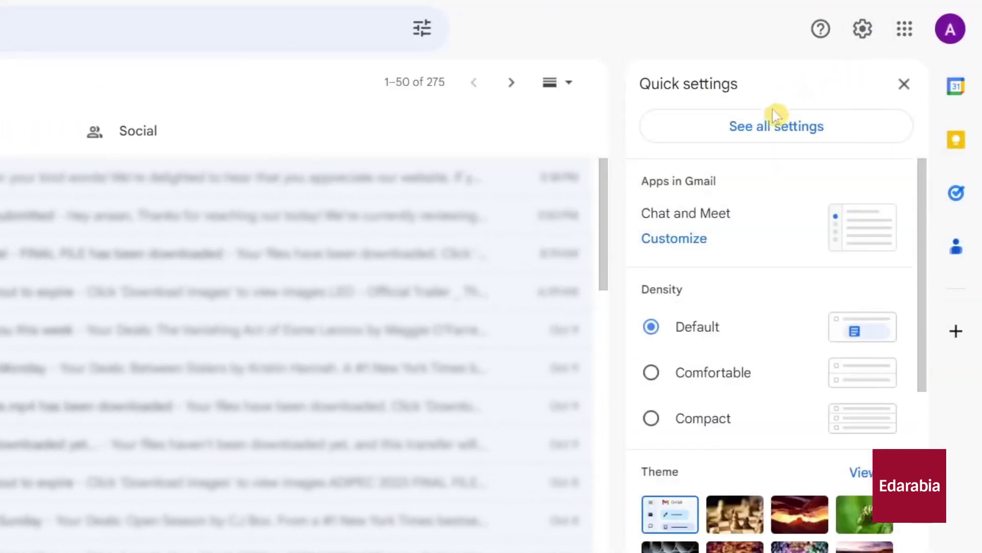
left_click(772, 125)
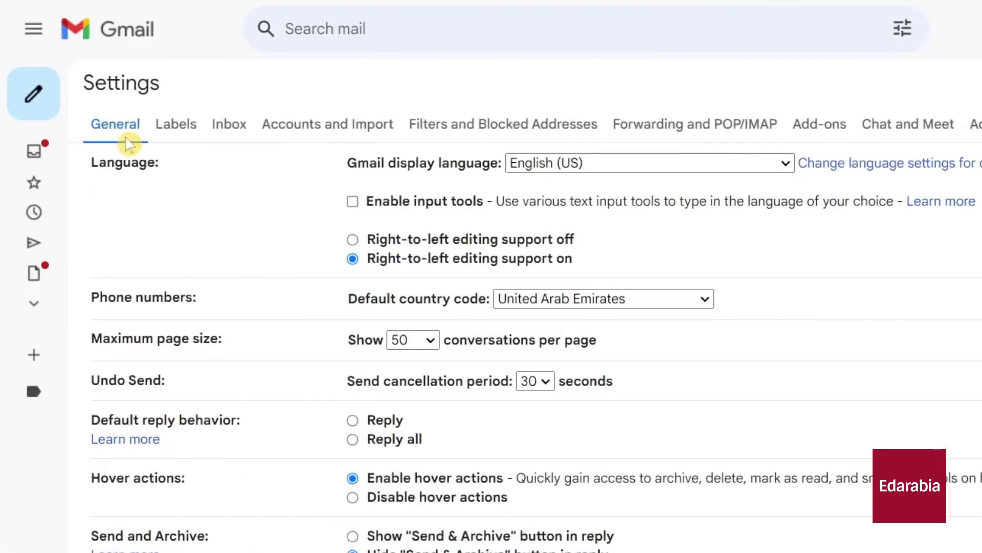
scroll(298, 360, "down", 15)
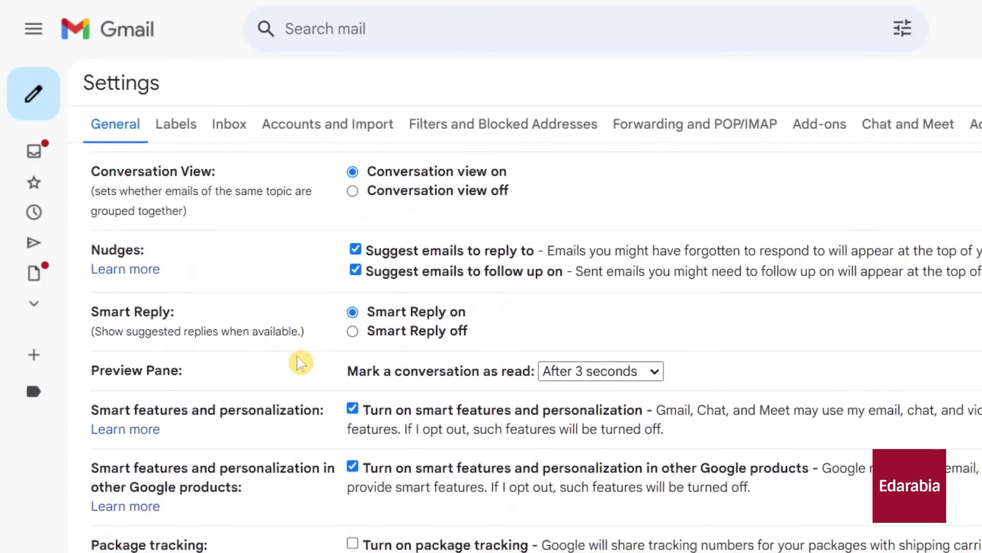
scroll(298, 362, "down", 7)
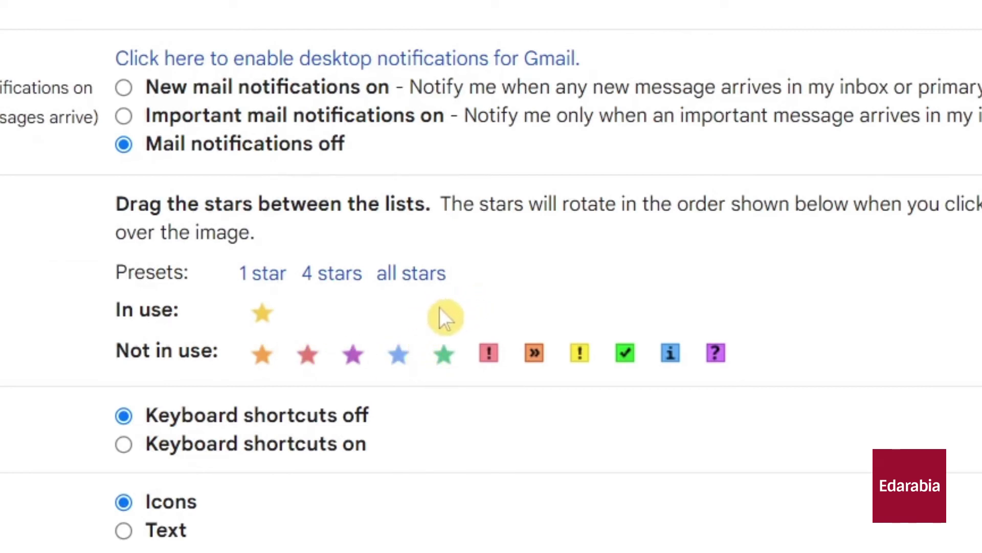
left_click_drag(309, 353, 320, 310)
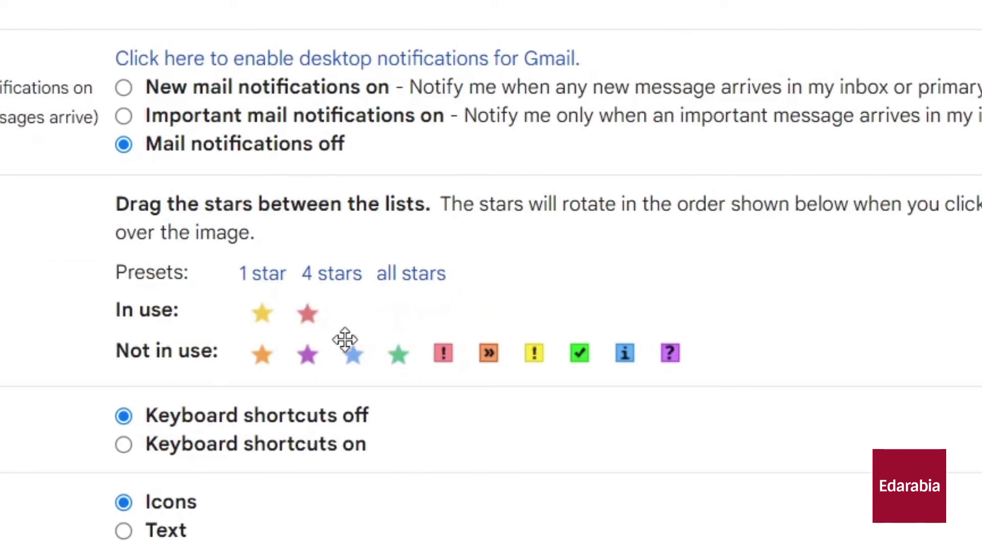
left_click_drag(354, 356, 359, 309)
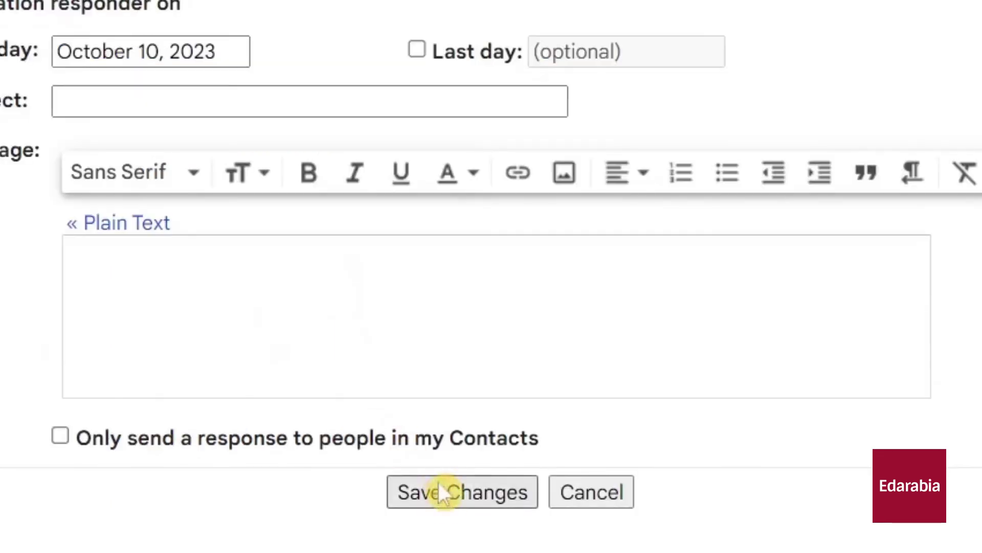
Save the stars setting and cycle the notifications email's star to red.
left_click(441, 492)
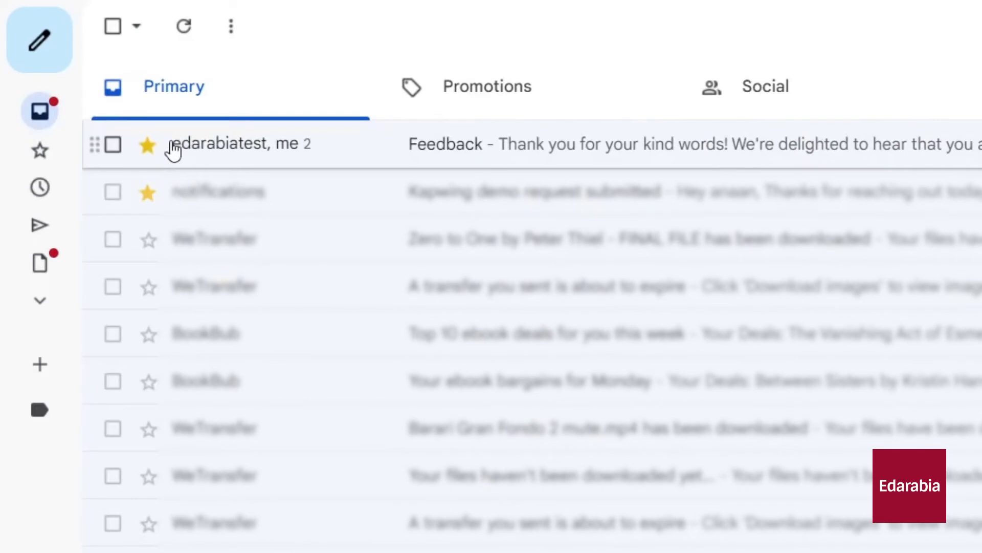
left_click(149, 197)
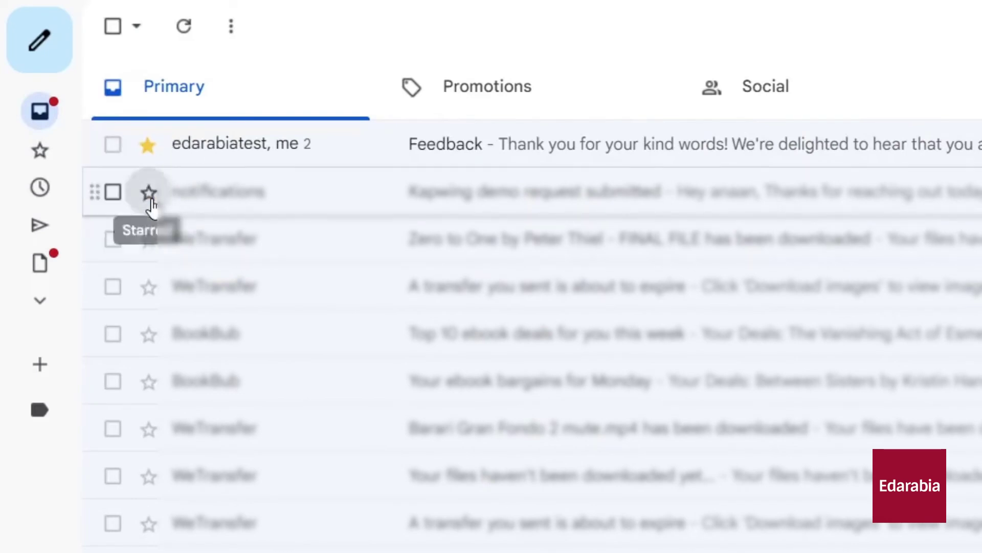
left_click(149, 197)
left_click(150, 204)
left_click(151, 204)
left_click(151, 204)
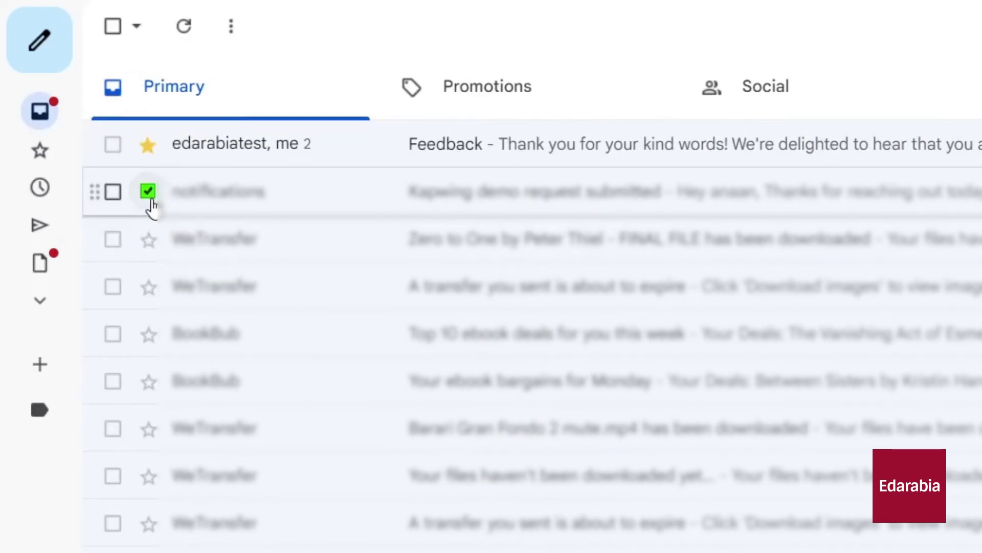
left_click(150, 203)
left_click(150, 203)
left_click(150, 203)
Star the third email yellow, give the fourth a green check, and search has:red-star.
left_click(148, 240)
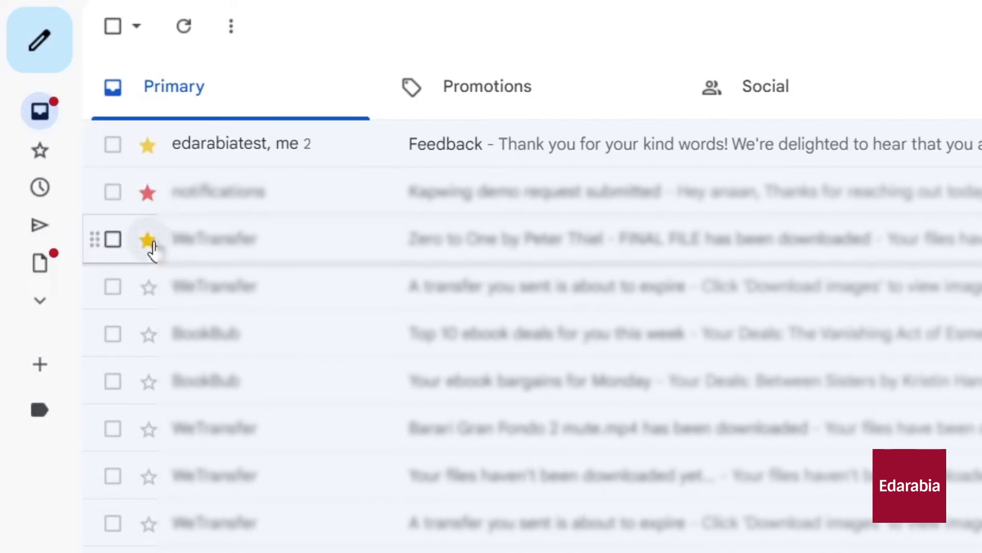
left_click(149, 290)
left_click(148, 289)
left_click(148, 290)
left_click(148, 289)
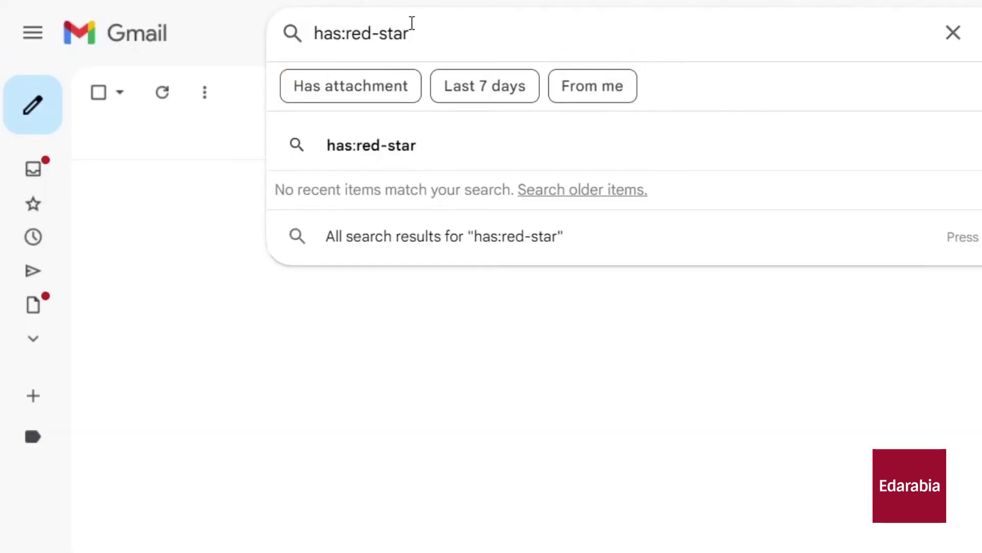
key("Return")
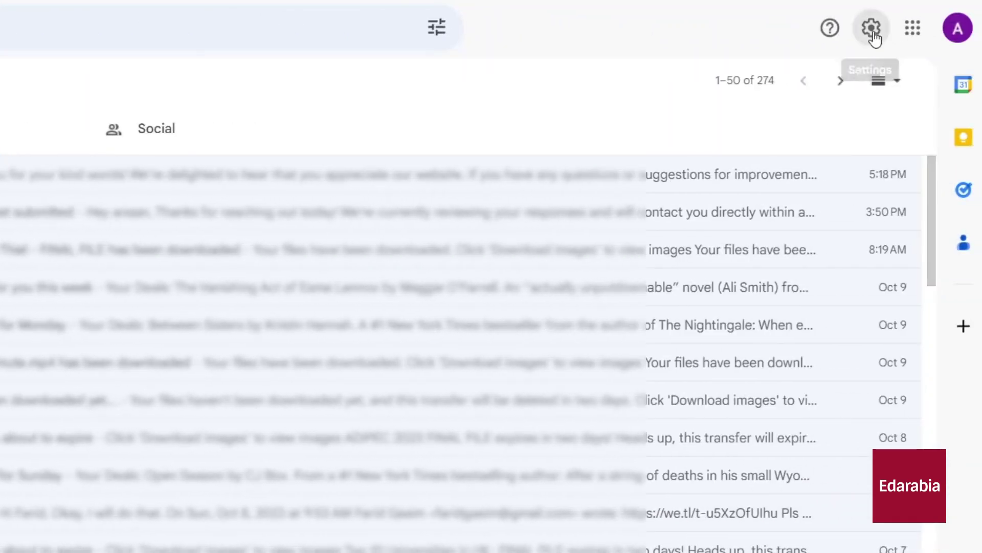
Go to See all settings and scroll the General tab down to Vacation responder.
left_click(874, 30)
left_click(770, 135)
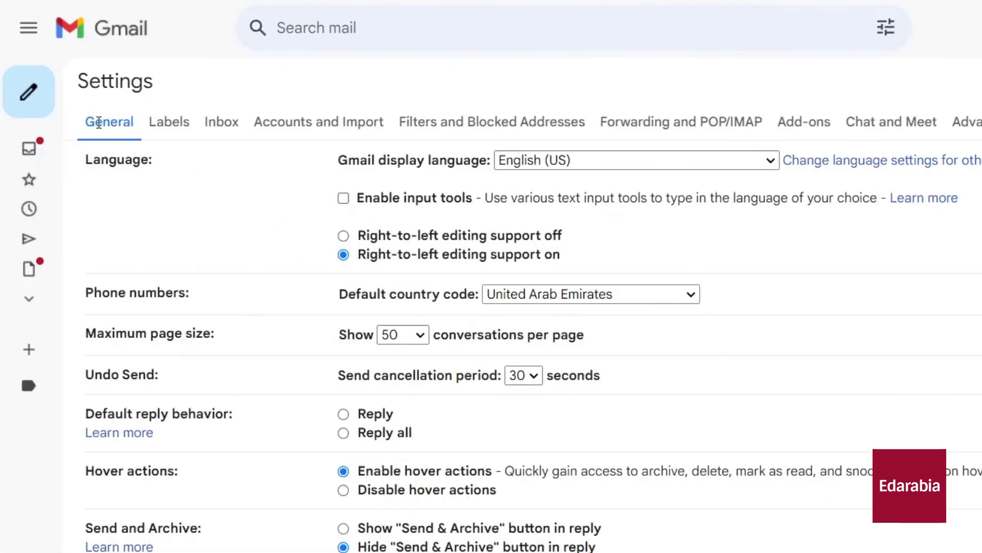
scroll(317, 379, "down", 20)
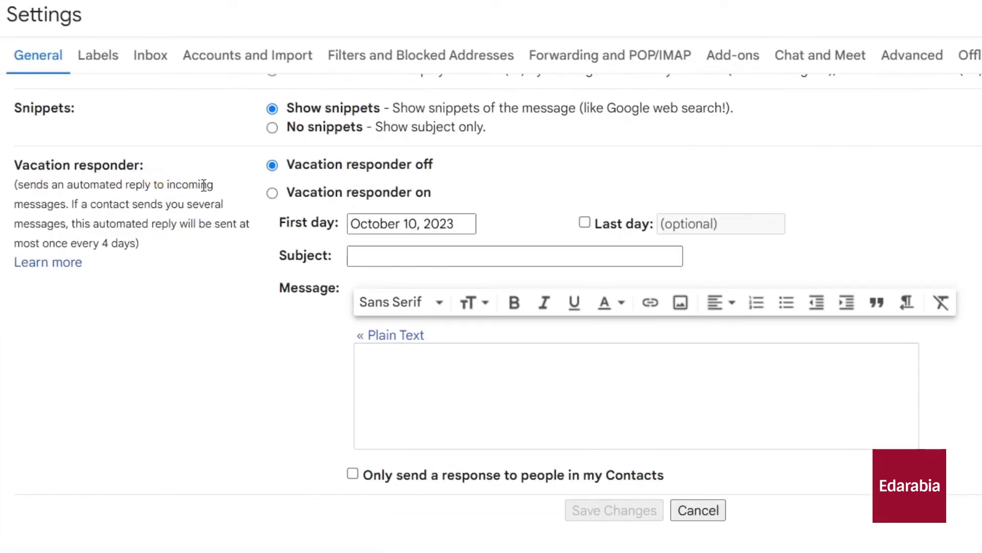
Save a vacation reply with subject 'On vacation' and pasted out-of-office message, then end it now.
left_click(273, 193)
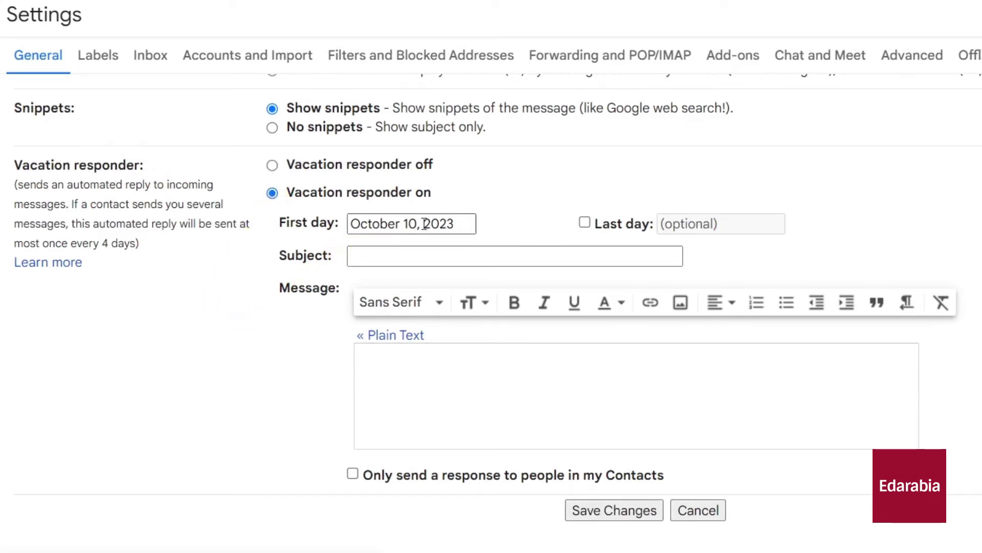
left_click(546, 260)
type("On ")
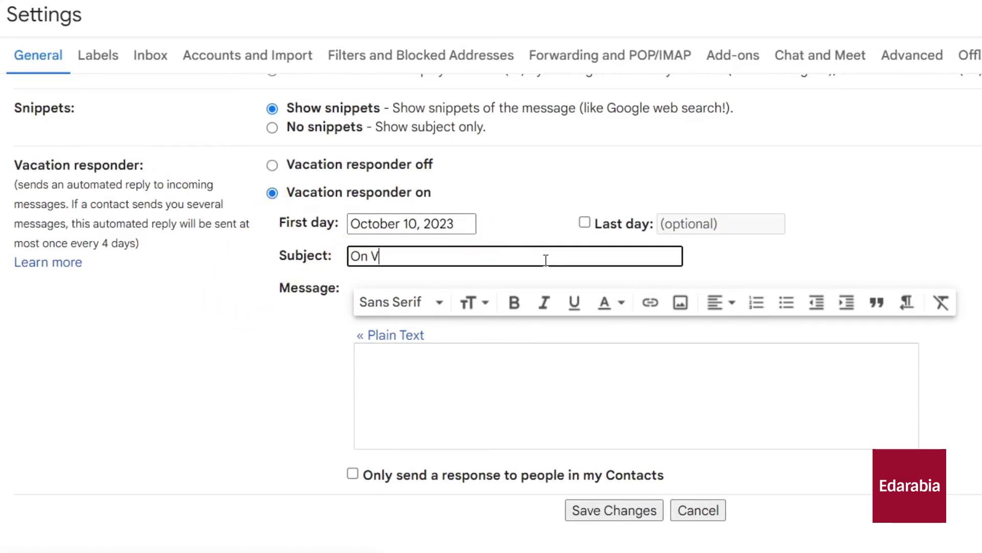
type("vacation")
left_click(489, 395)
type("I hope this message finds you well. I wanted to inform you that I am currently out of the office on vacation and will not be available until [Your Return Date]. During this time, I will have limited access to my email and may not be able to respond promptly.")
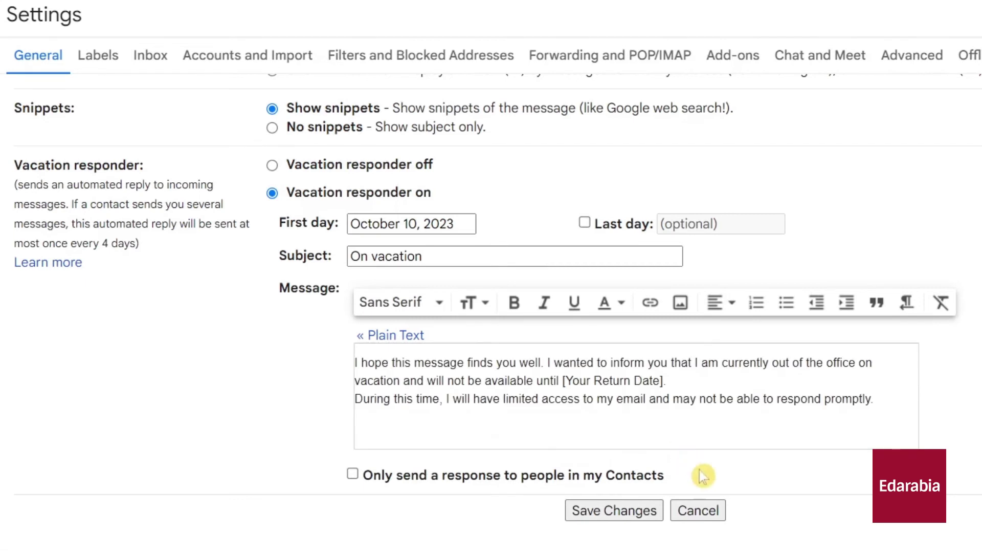
left_click(634, 510)
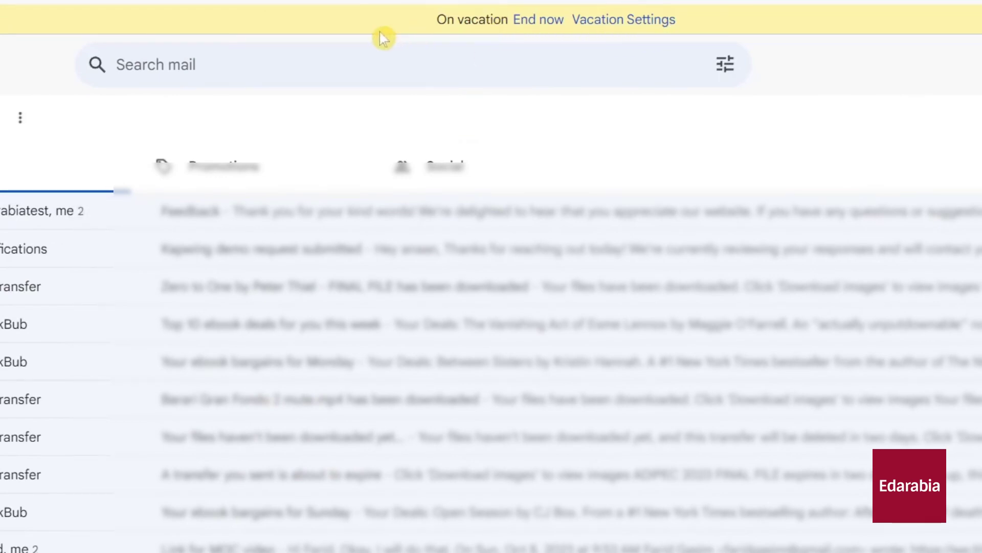
left_click(531, 22)
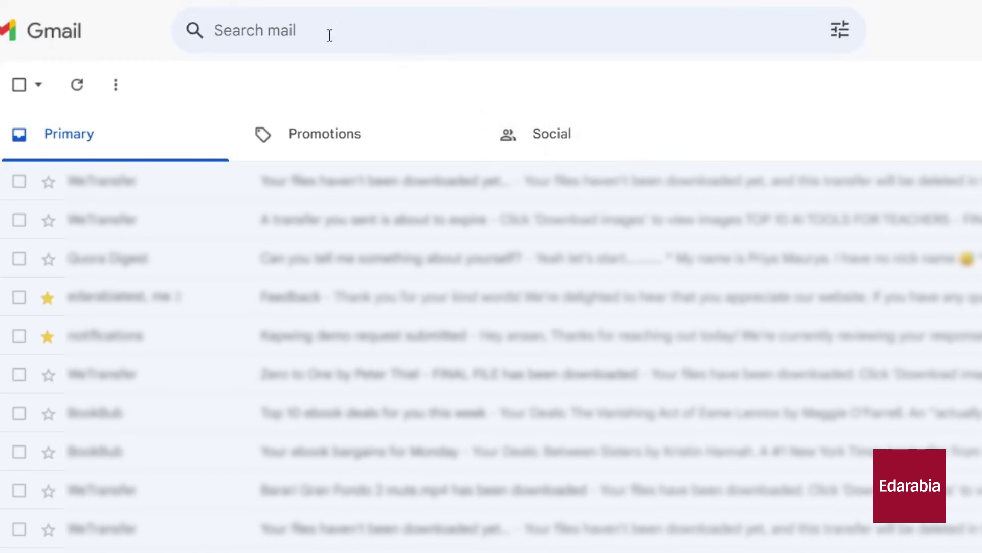
Use search options to find emails larger than 20 MB, then clear the empty search.
left_click(843, 32)
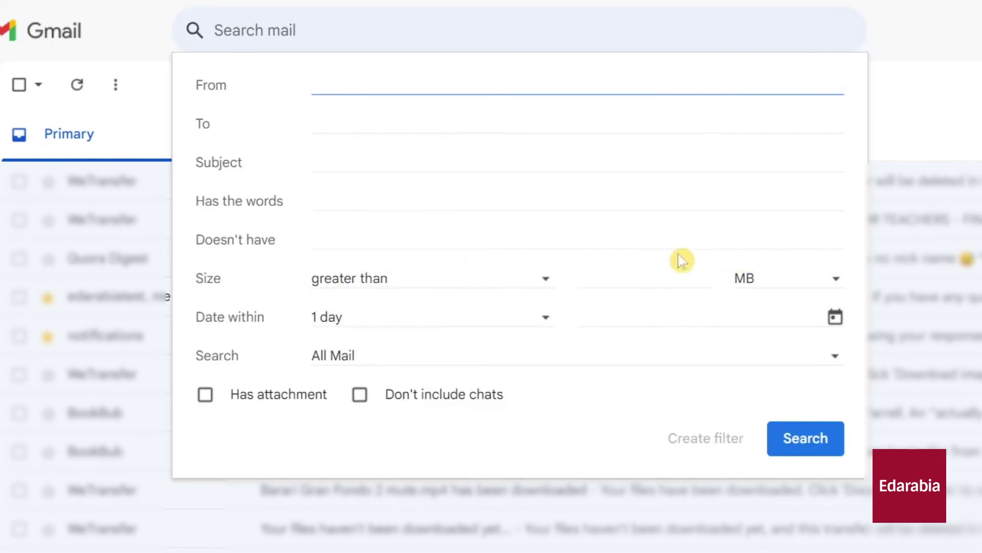
left_click(629, 273)
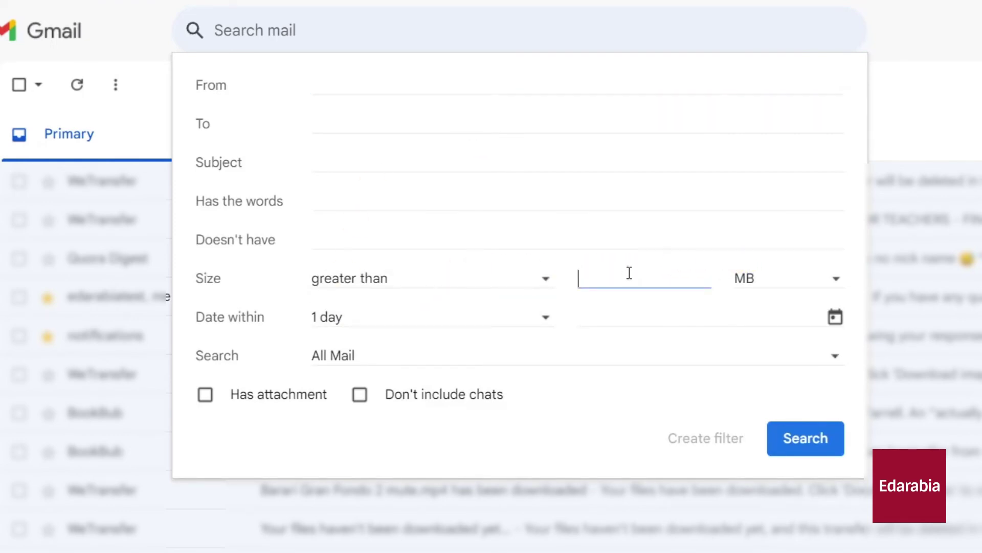
type("20")
left_click(814, 439)
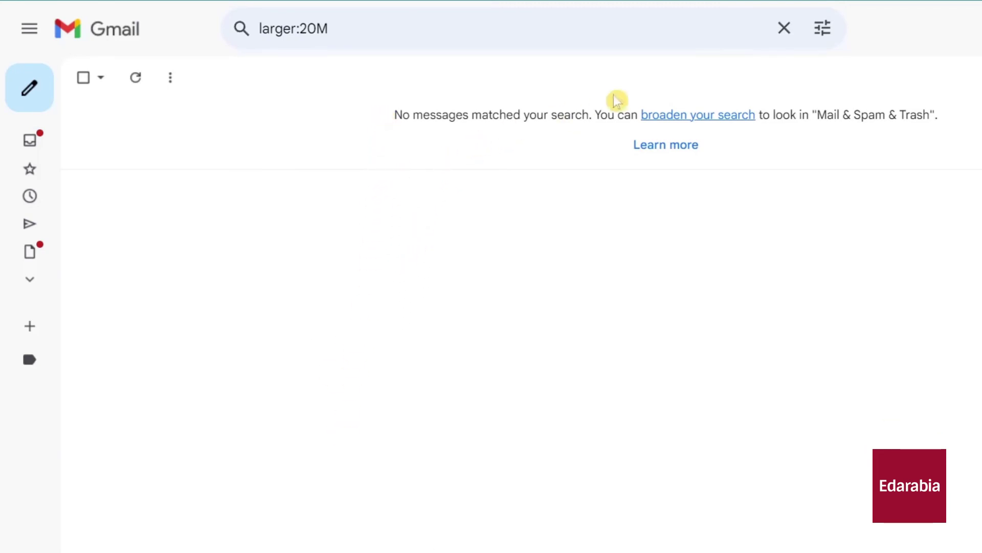
left_click(785, 31)
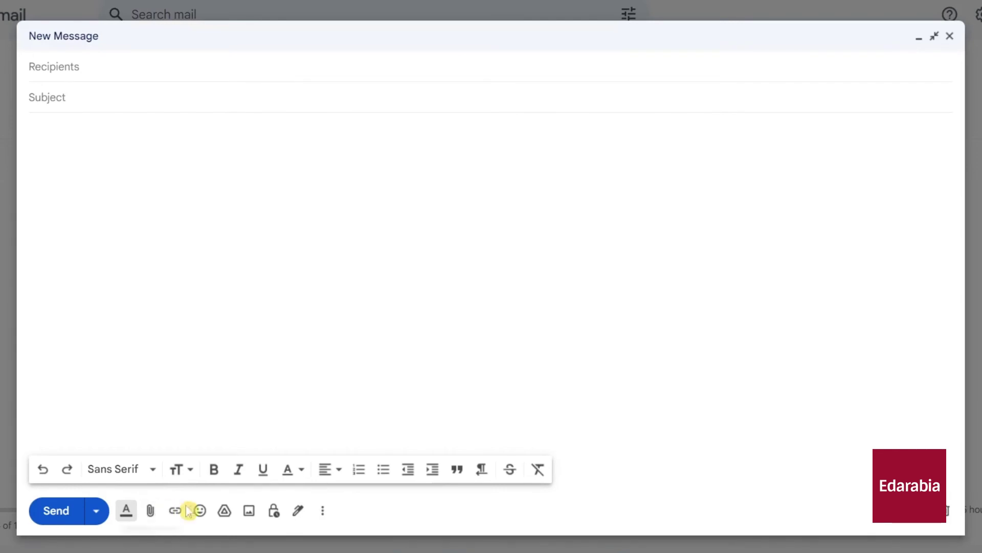
Open the Google Drive file picker from the new message's toolbar.
left_click(224, 510)
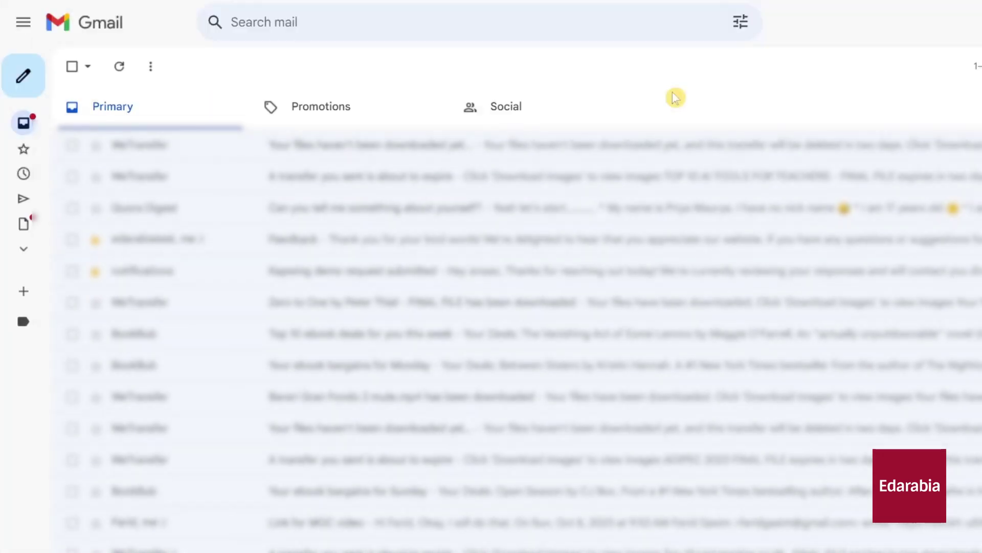
Open the full Settings page on the General tab from the gear menu.
left_click(884, 23)
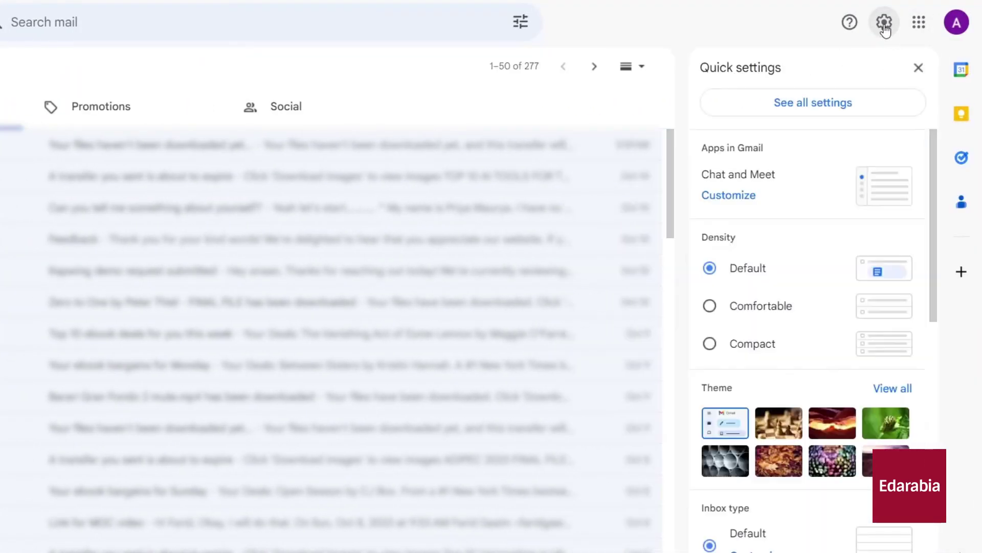
left_click(817, 105)
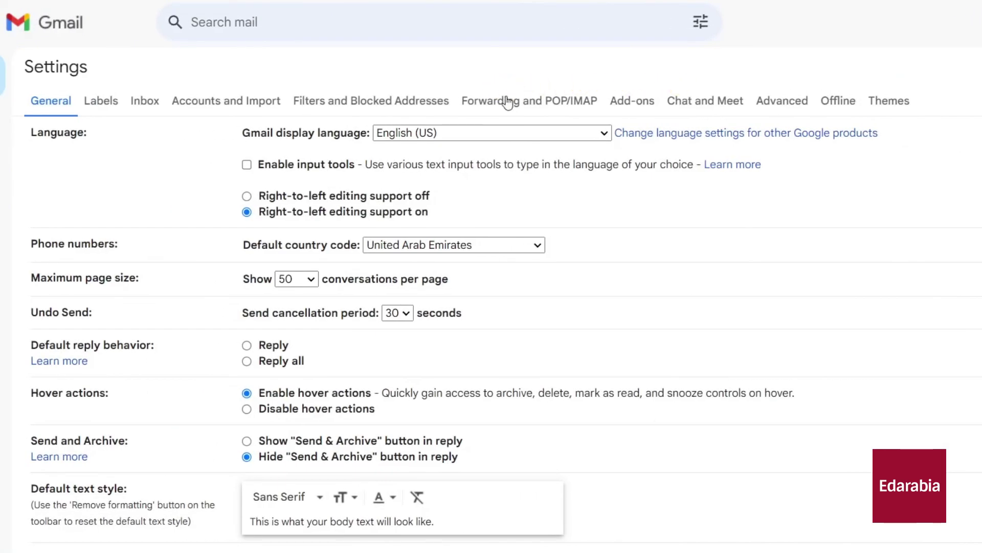
On the Forwarding and POP/IMAP tab, try Enable IMAP, then set it back to Disable IMAP.
left_click(518, 104)
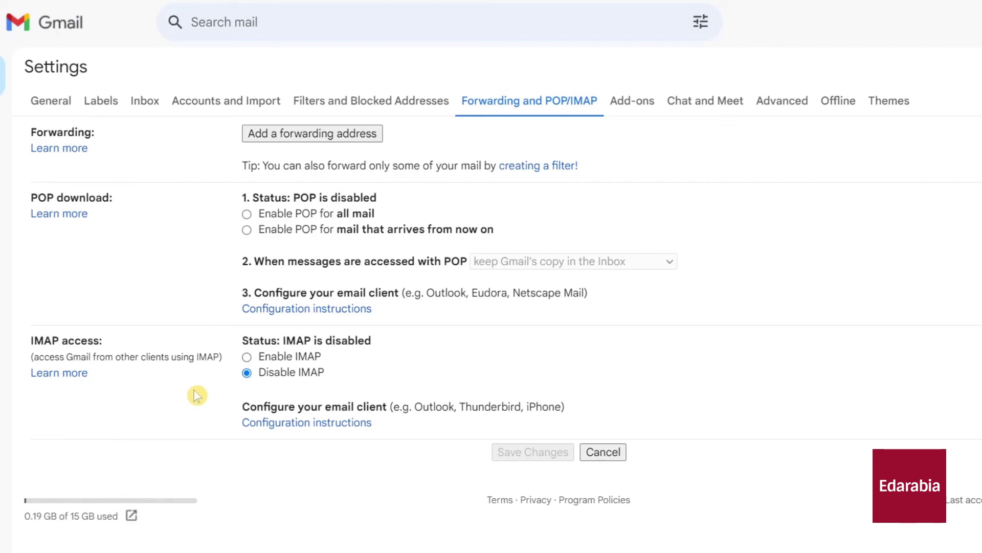
left_click(246, 357)
scroll(211, 397, "down", 4)
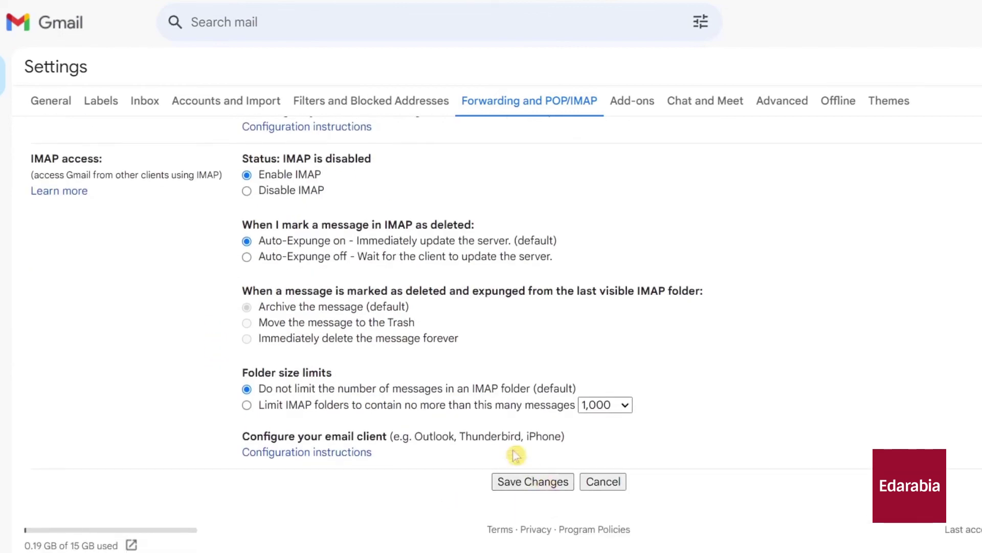
left_click(249, 193)
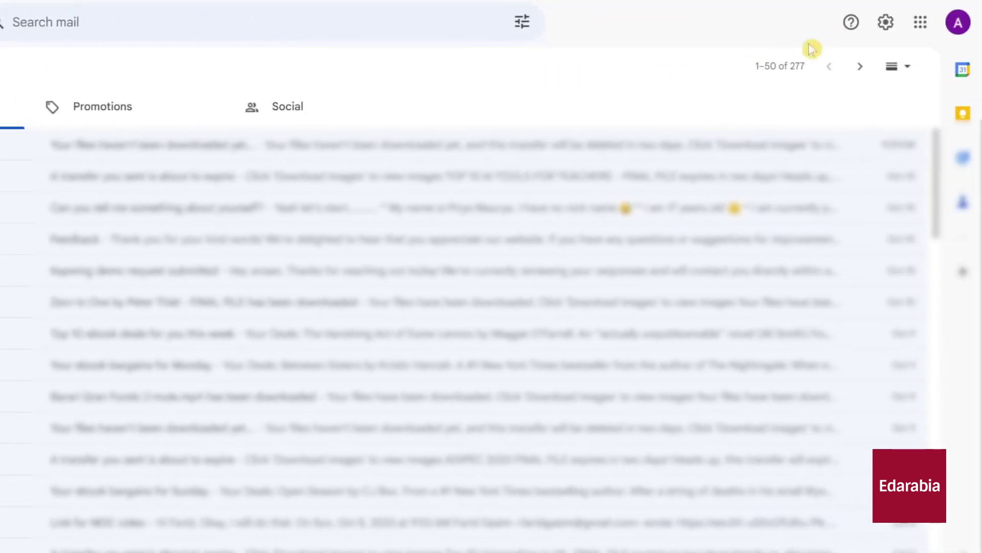
Scroll the Quick settings panel down to the Inbox type options, leaving Default selected.
left_click(893, 27)
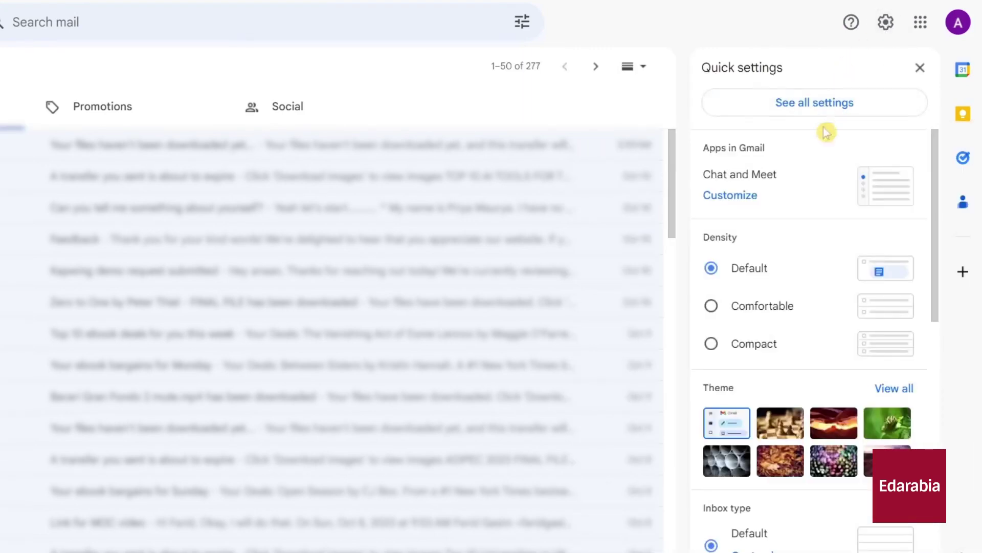
scroll(819, 223, "down", 5)
scroll(818, 215, "down", 2)
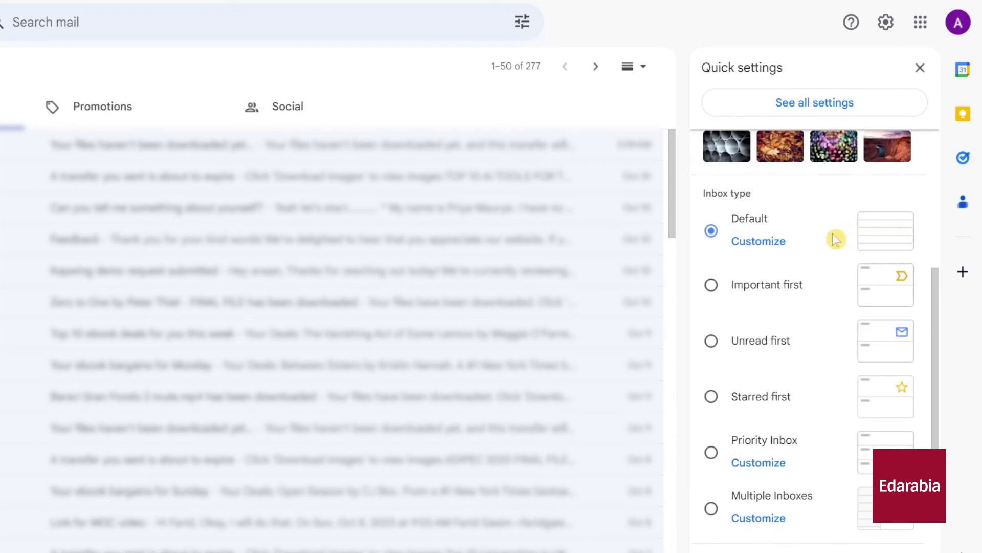
scroll(834, 238, "down", 2)
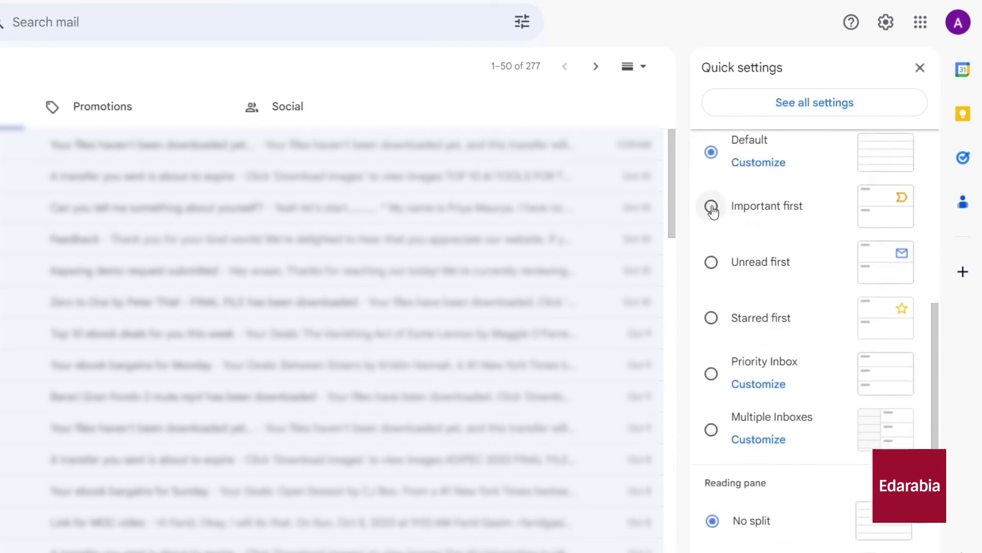